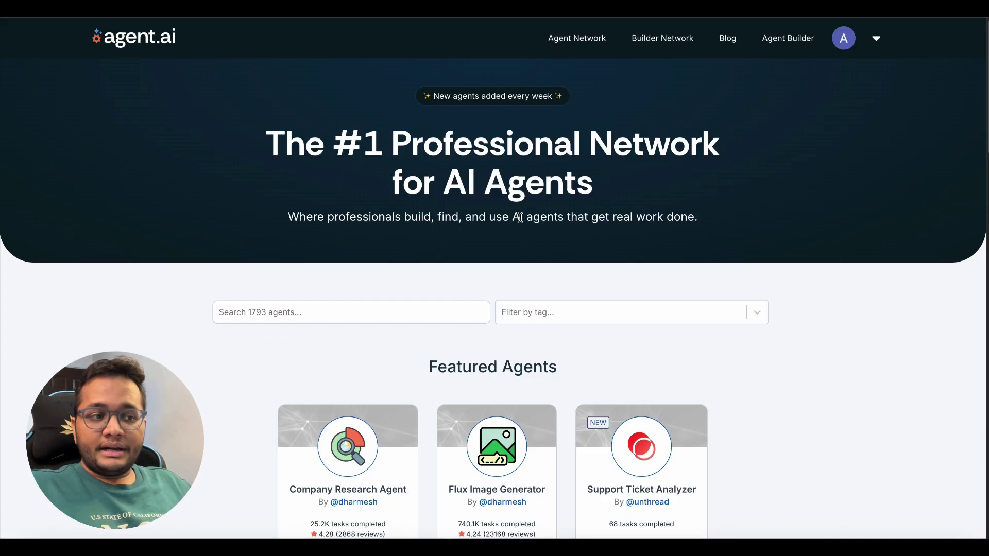
# Browse down through the Agent Marketplace listings and move to the next page
pyautogui.moveTo(520, 217); pyautogui.dragTo(636, 218)
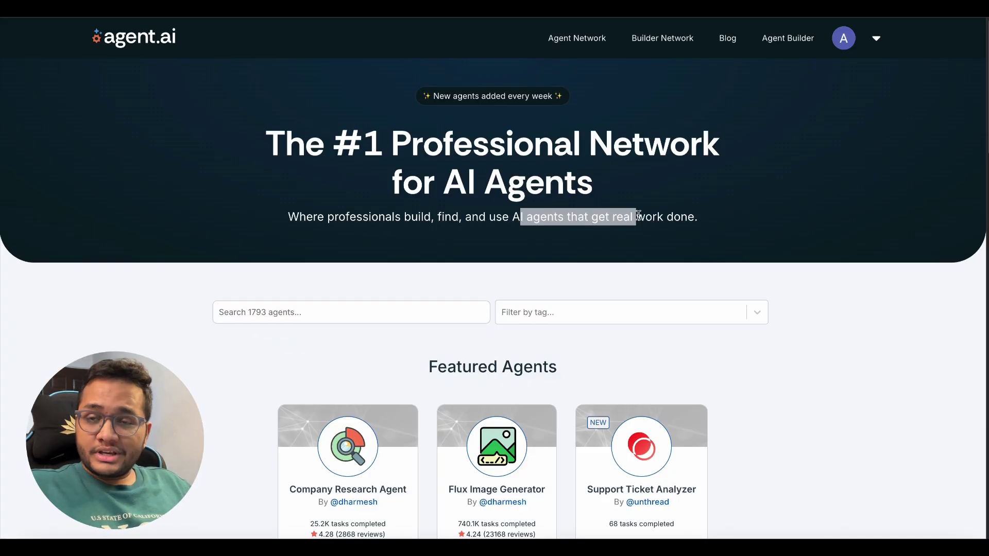
pyautogui.click(603, 255)
pyautogui.scroll(-3, 551, 296)
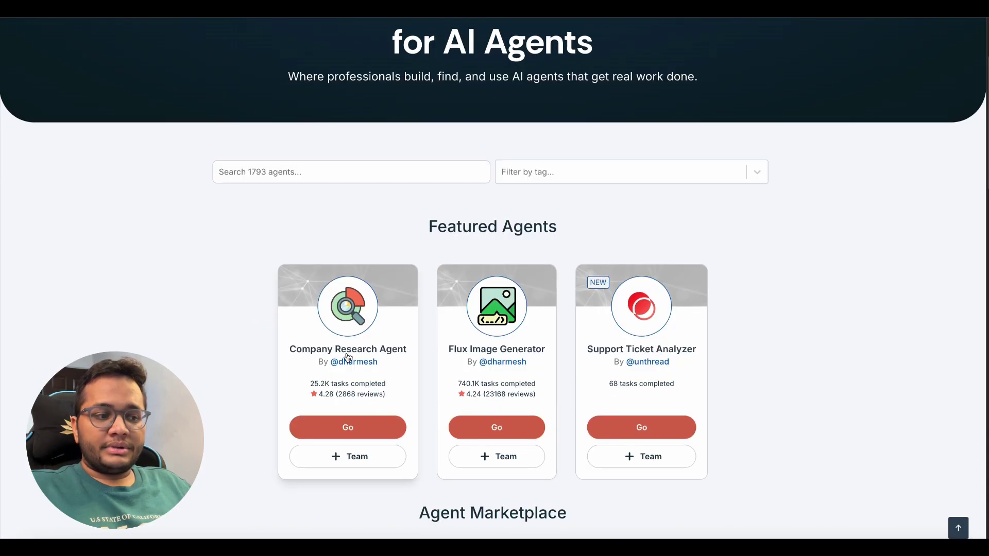
pyautogui.scroll(-5, 654, 360)
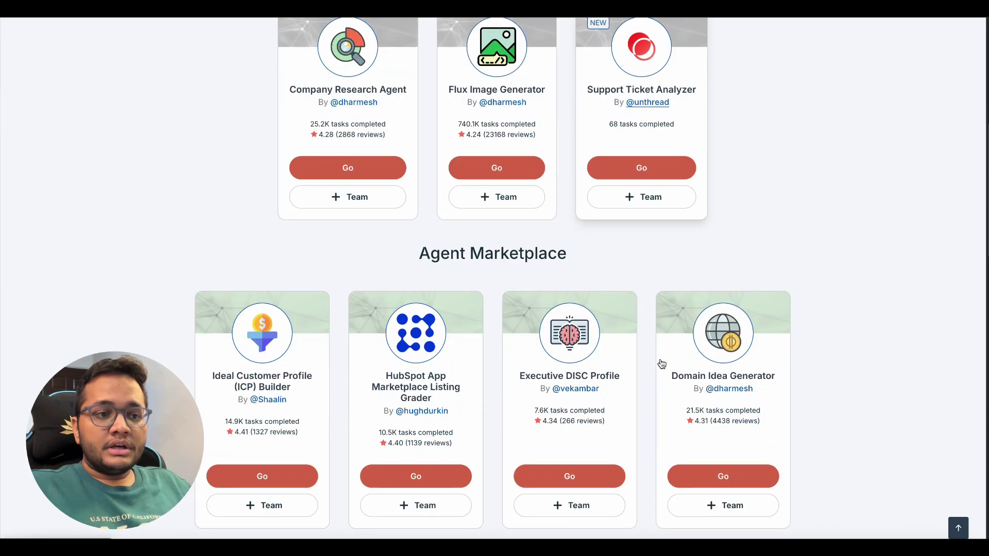
pyautogui.scroll(-1, 433, 311)
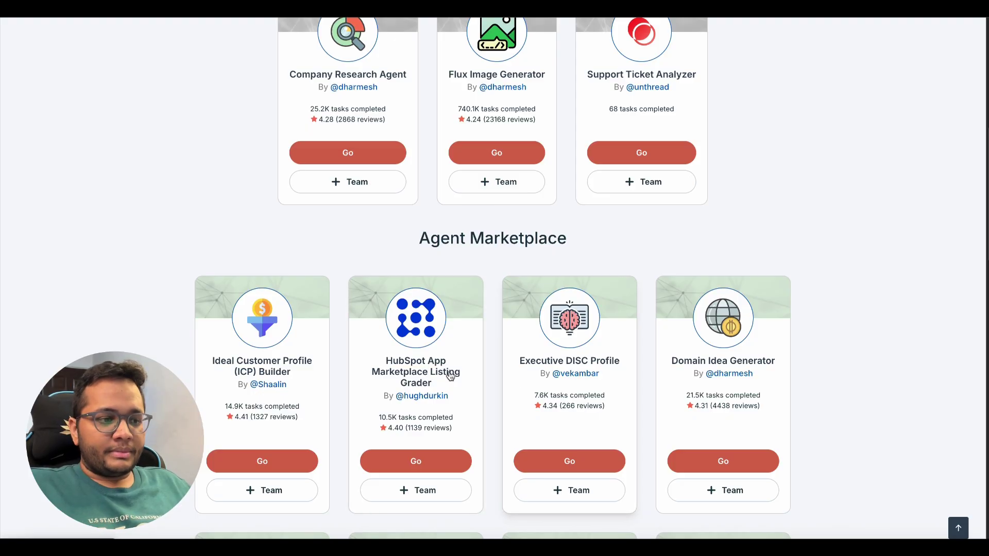
pyautogui.scroll(-5, 418, 392)
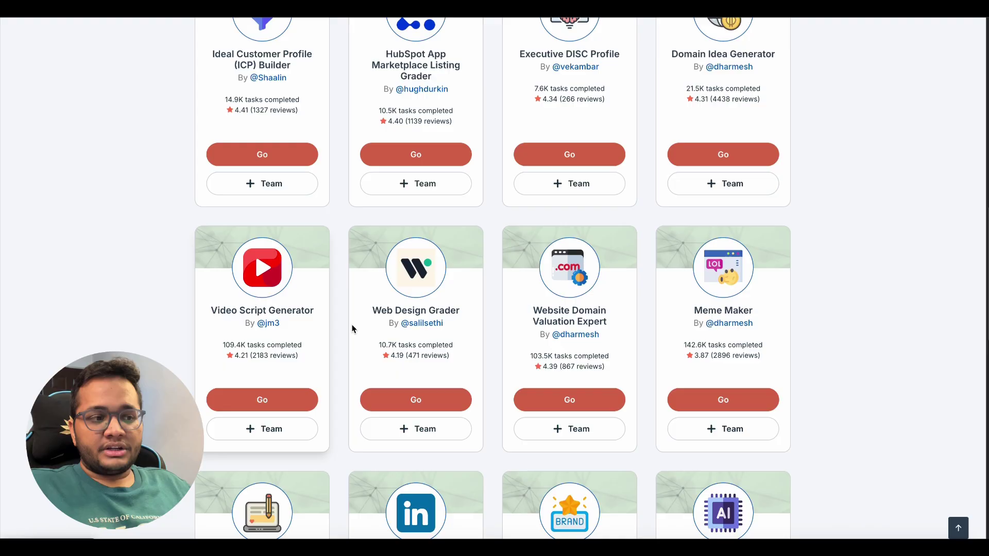
pyautogui.scroll(-2, 666, 355)
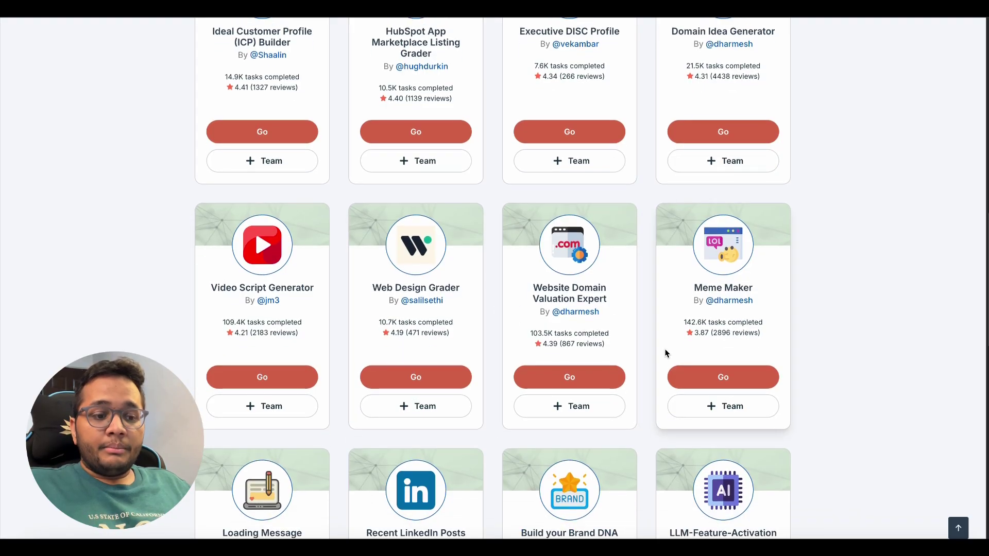
pyautogui.scroll(-3, 664, 355)
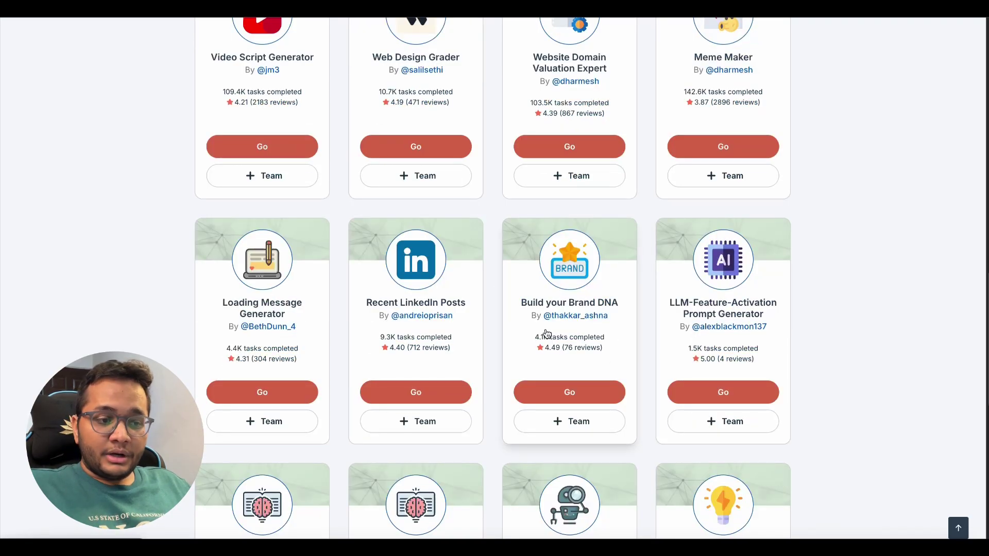
pyautogui.scroll(-1, 547, 337)
pyautogui.scroll(-1, 548, 337)
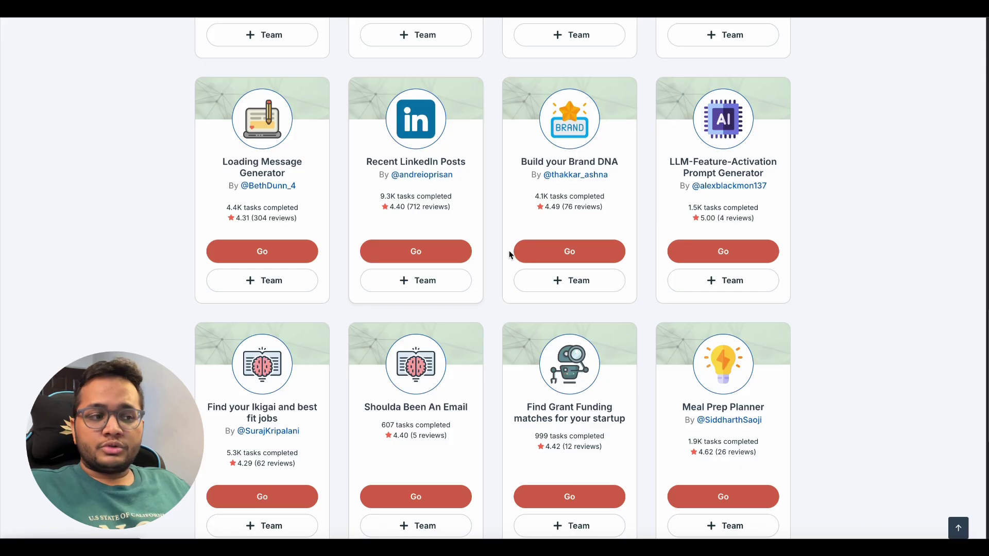
pyautogui.scroll(-2, 522, 242)
pyautogui.scroll(-5, 522, 243)
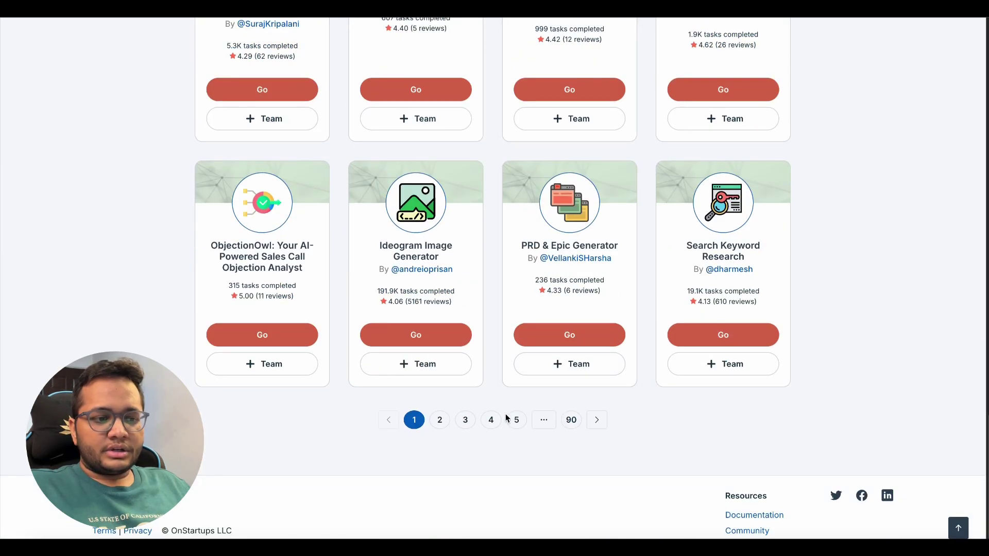
pyautogui.click(597, 420)
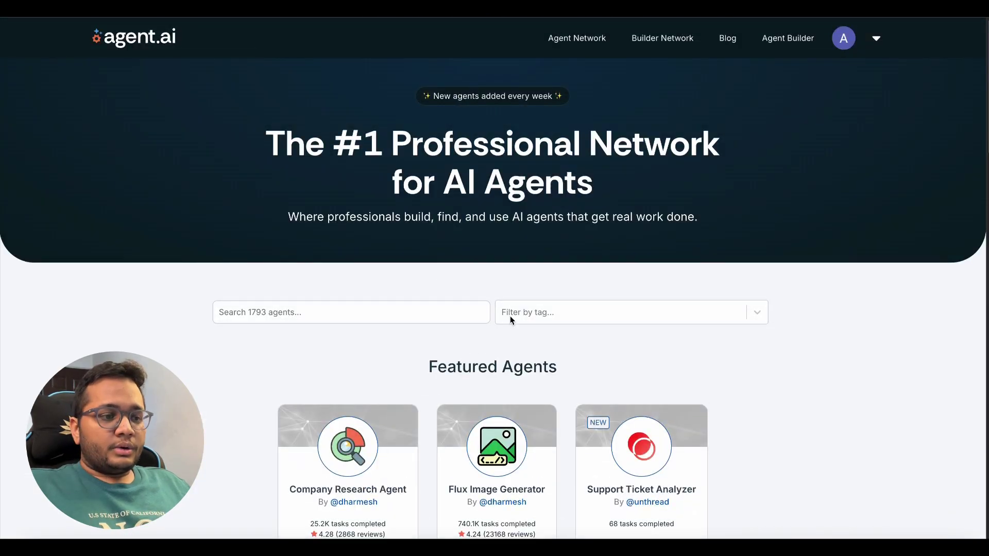
# Search the agents for 'Twitter' and look through the filtered results
pyautogui.click(336, 311)
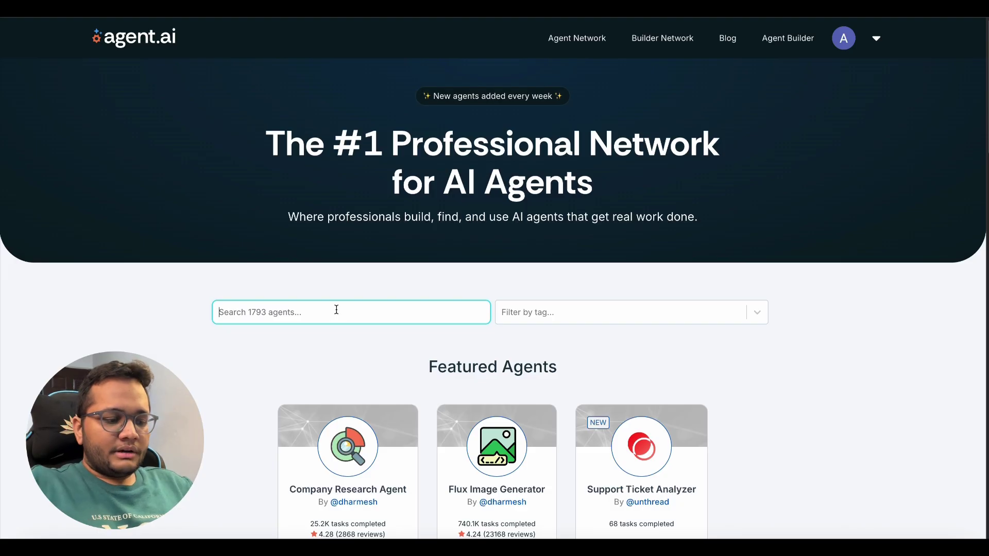
pyautogui.write('Twitter')
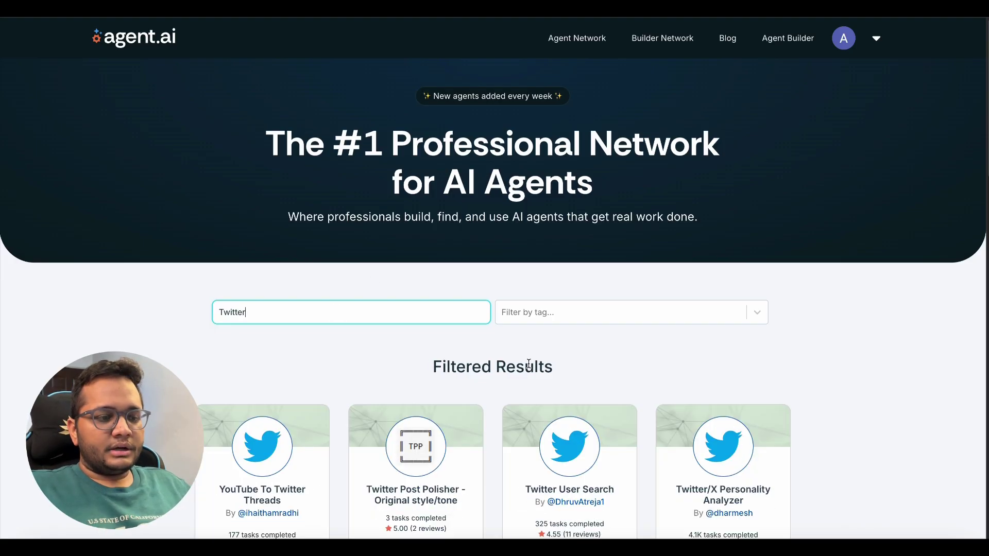
pyautogui.scroll(-3, 528, 365)
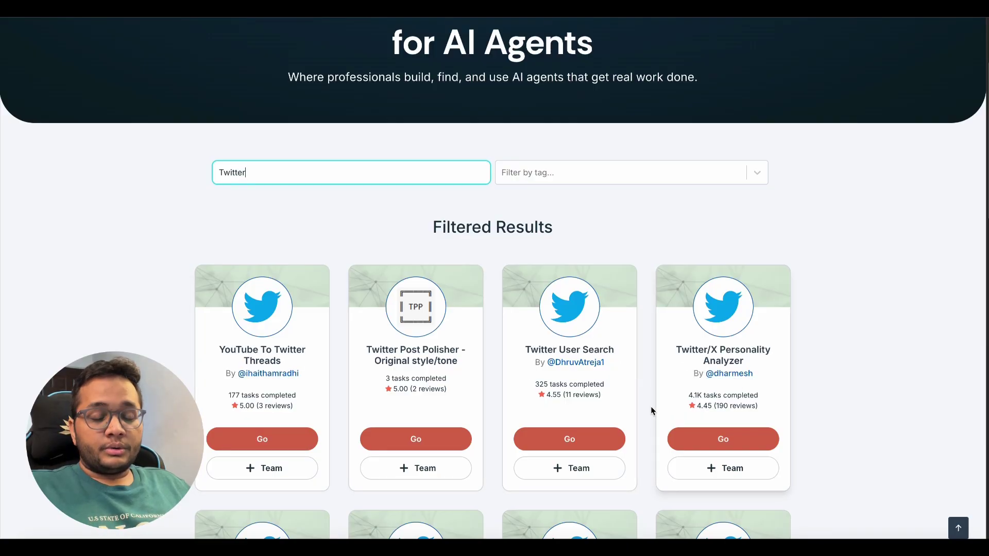
pyautogui.scroll(-3, 651, 410)
pyautogui.scroll(6, 573, 357)
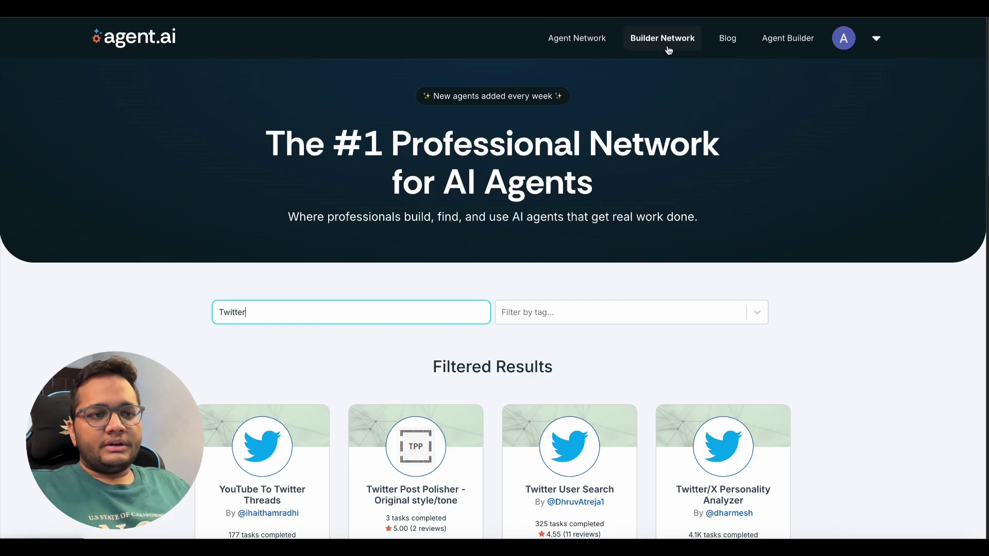
# Create a new blank agent from scratch in the Agent Builder
pyautogui.click(798, 45)
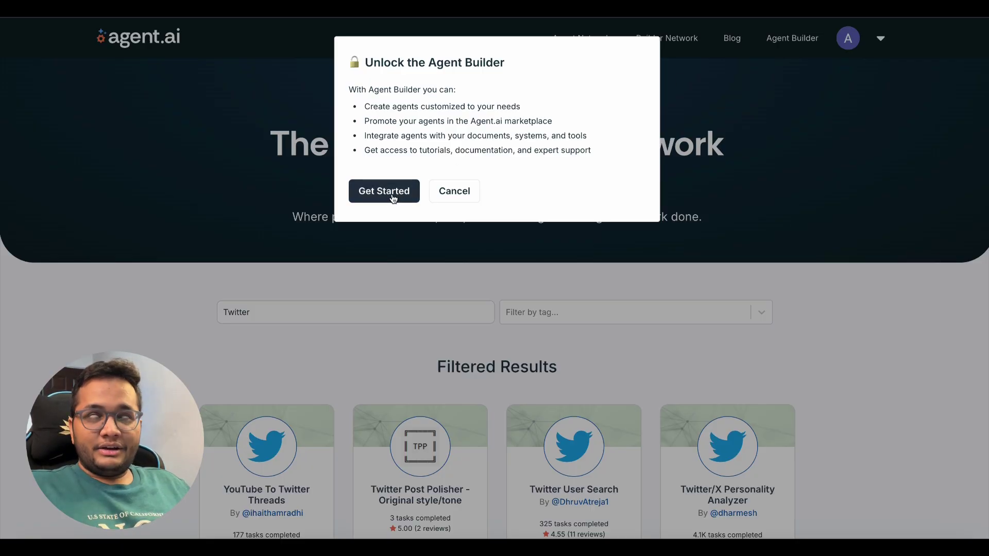
pyautogui.click(393, 197)
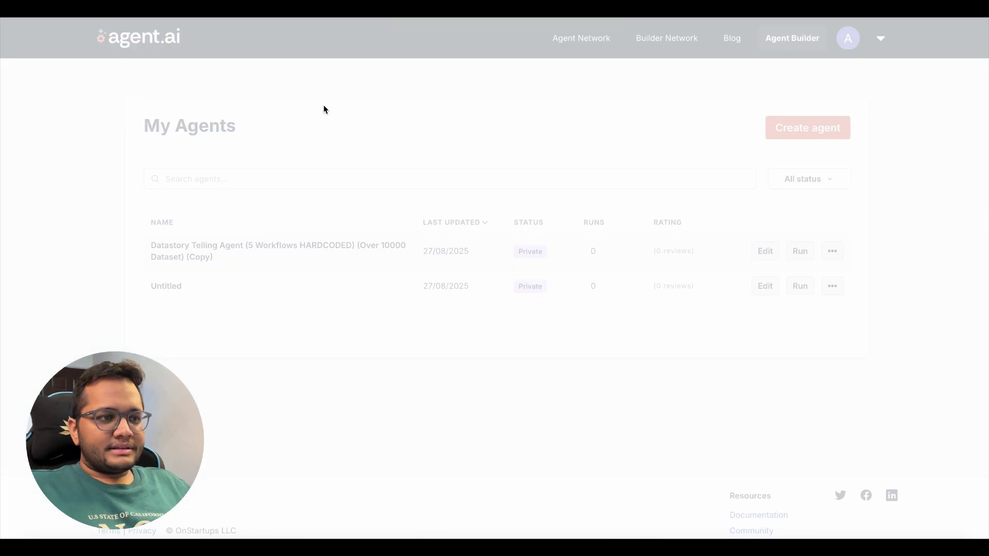
pyautogui.click(807, 128)
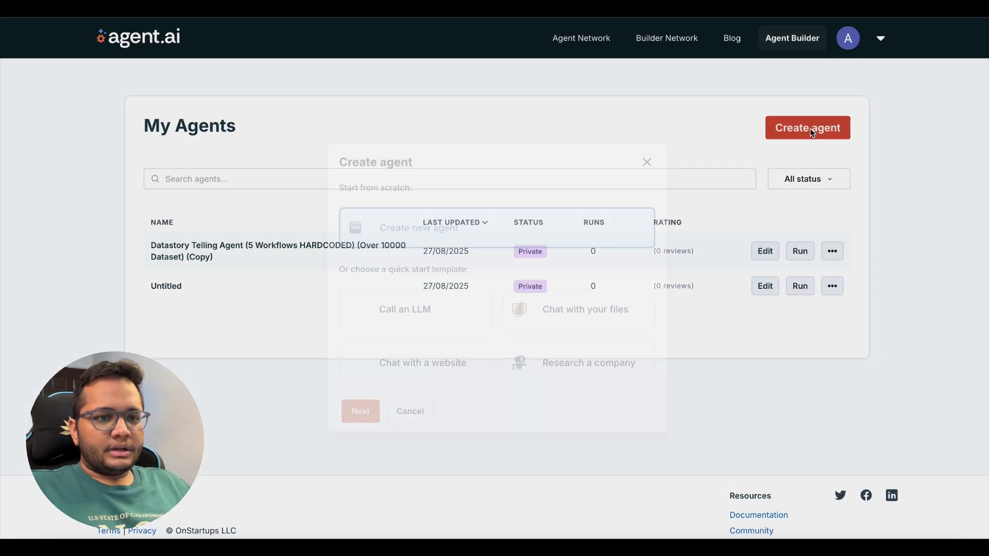
pyautogui.click(576, 243)
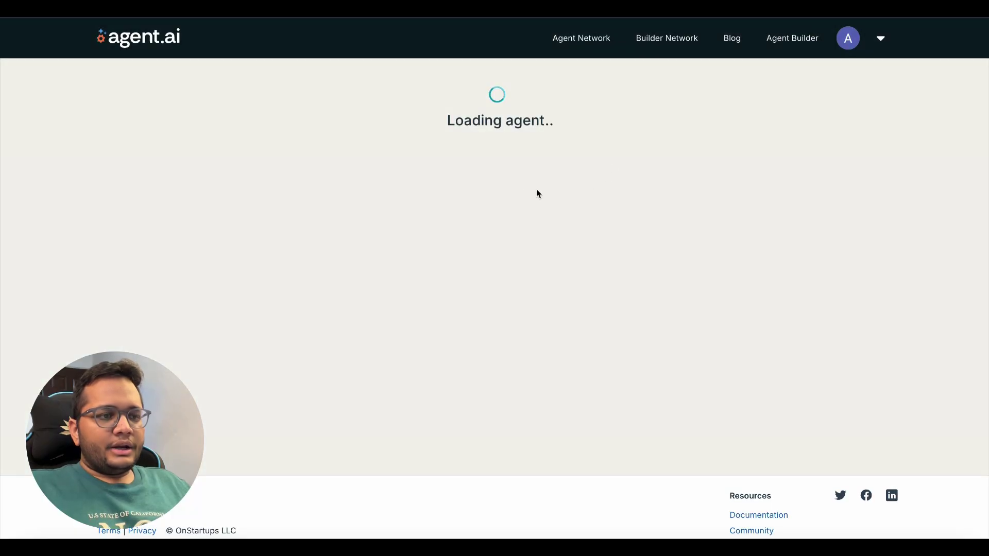
# Review the new agent's name, description and demo URL, then its Manual Only trigger and empty actions
pyautogui.scroll(-1, 247, 270)
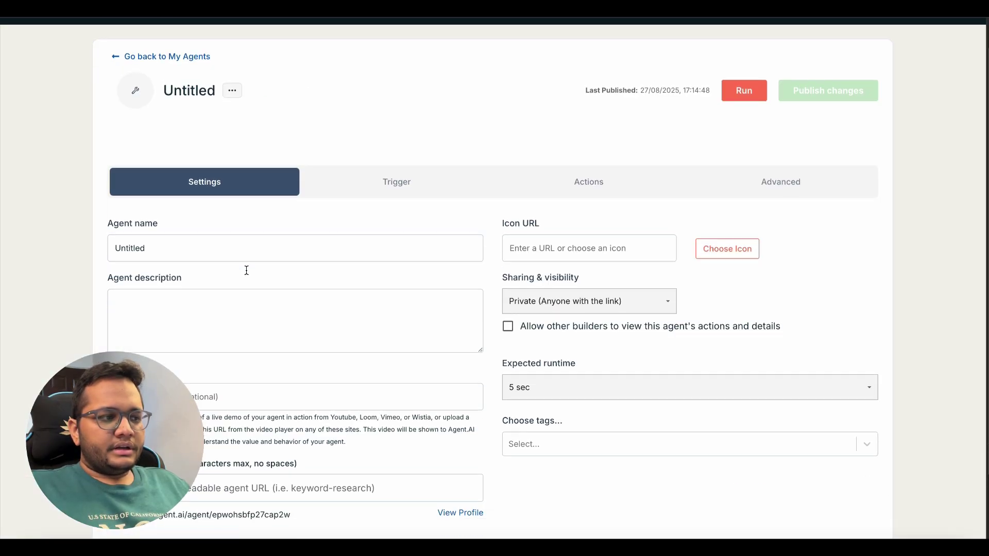
pyautogui.doubleClick(187, 253)
pyautogui.click(219, 320)
pyautogui.scroll(-2, 255, 322)
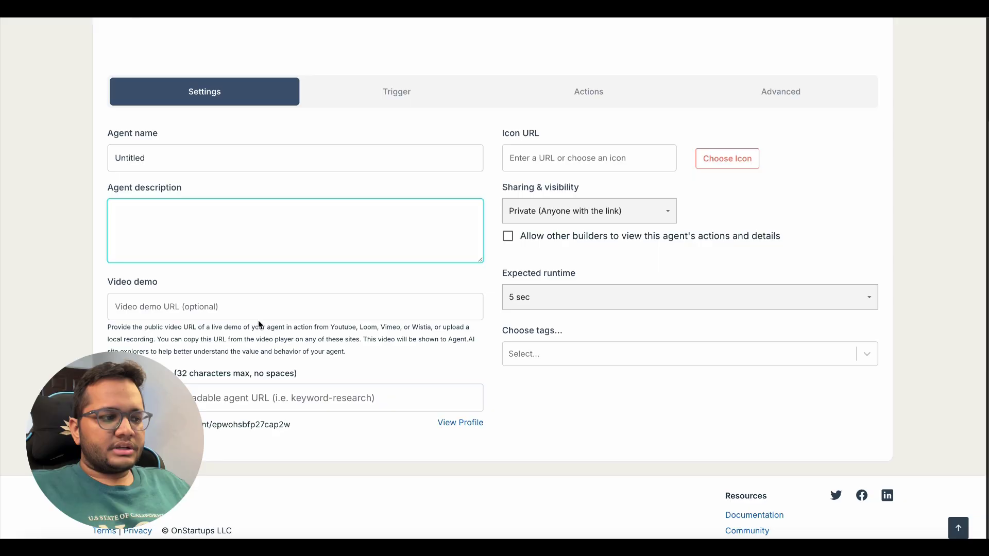
pyautogui.click(220, 312)
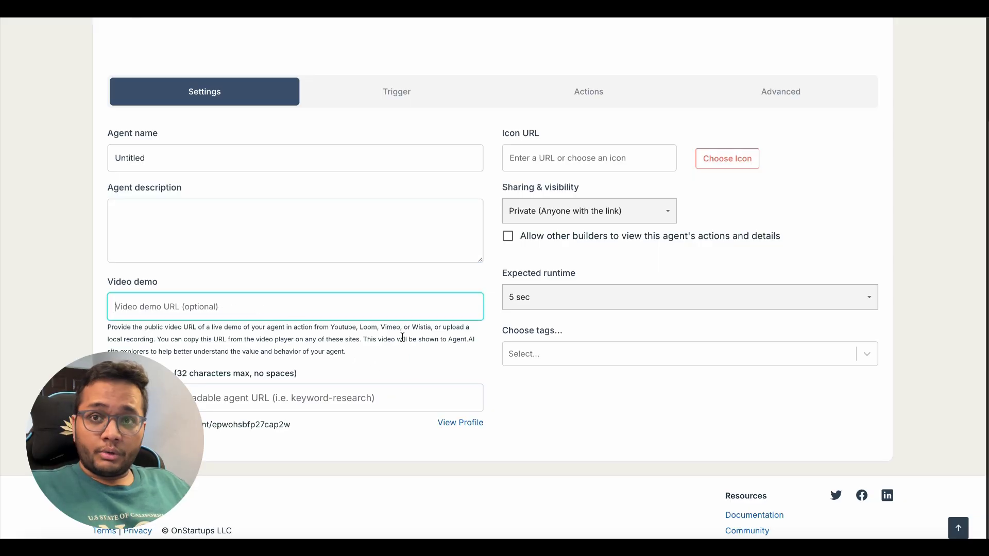
pyautogui.click(421, 92)
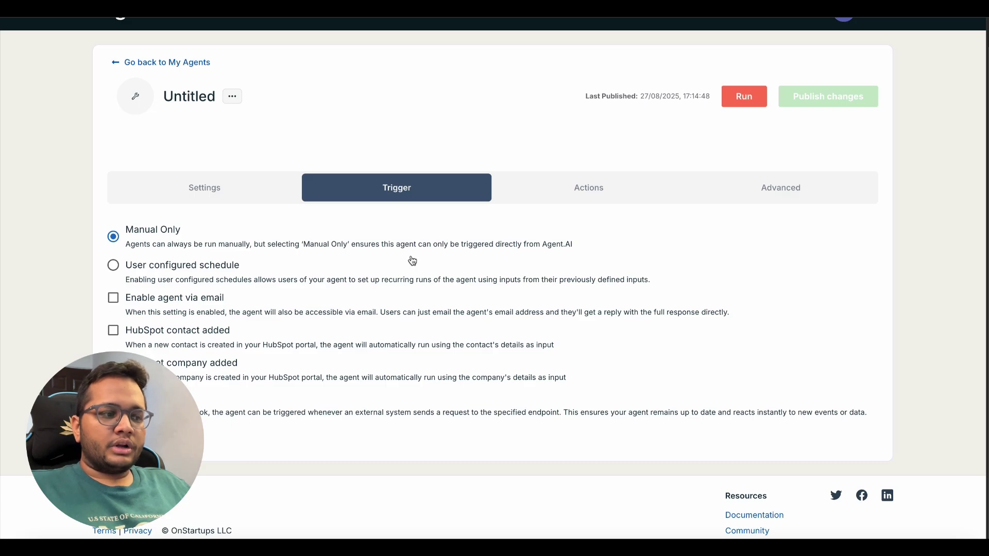
pyautogui.click(614, 178)
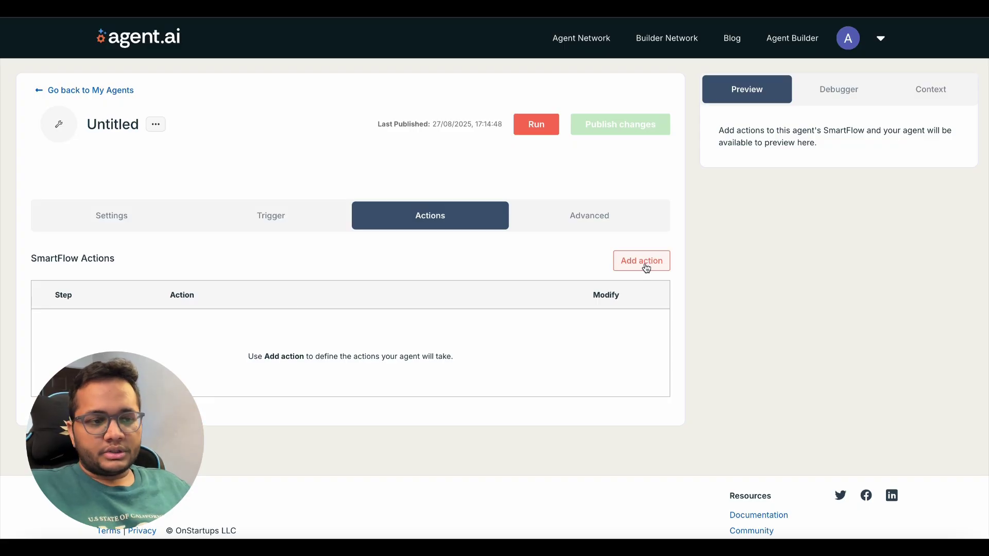
pyautogui.click(647, 266)
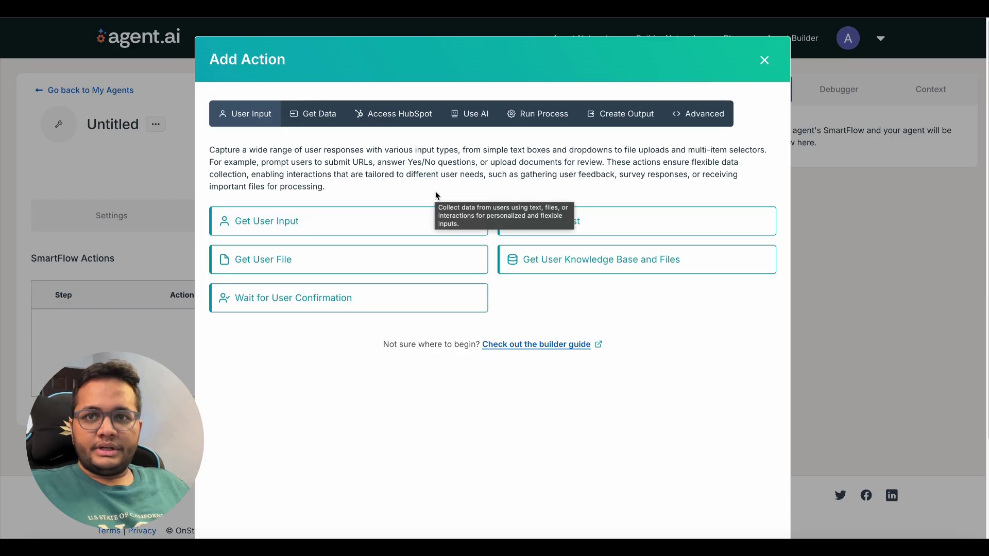
pyautogui.click(319, 114)
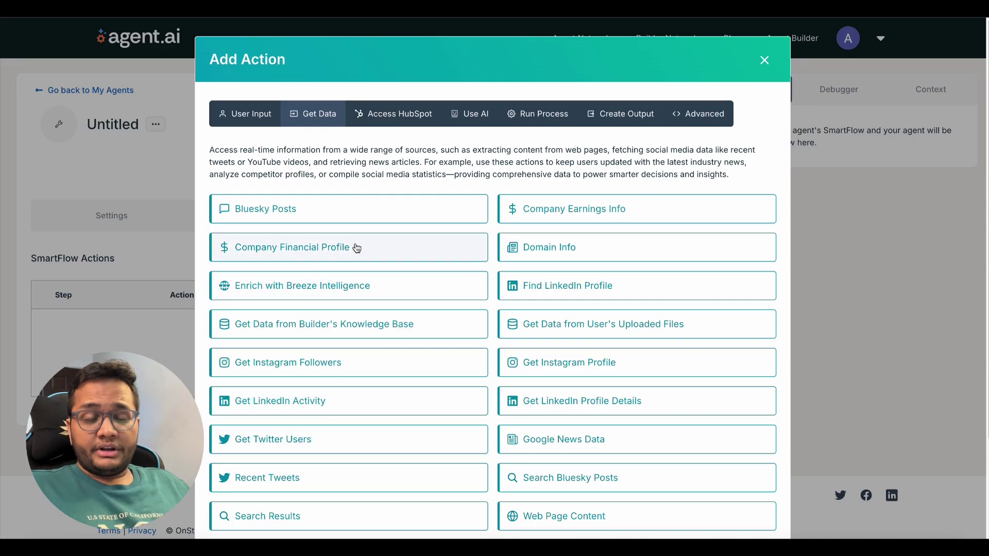
pyautogui.click(400, 115)
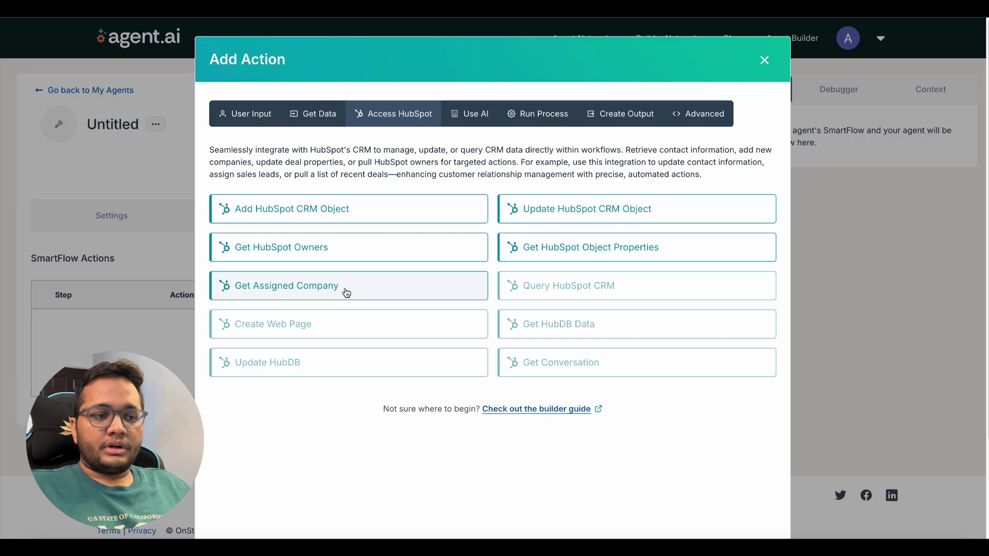
pyautogui.click(481, 113)
pyautogui.click(560, 116)
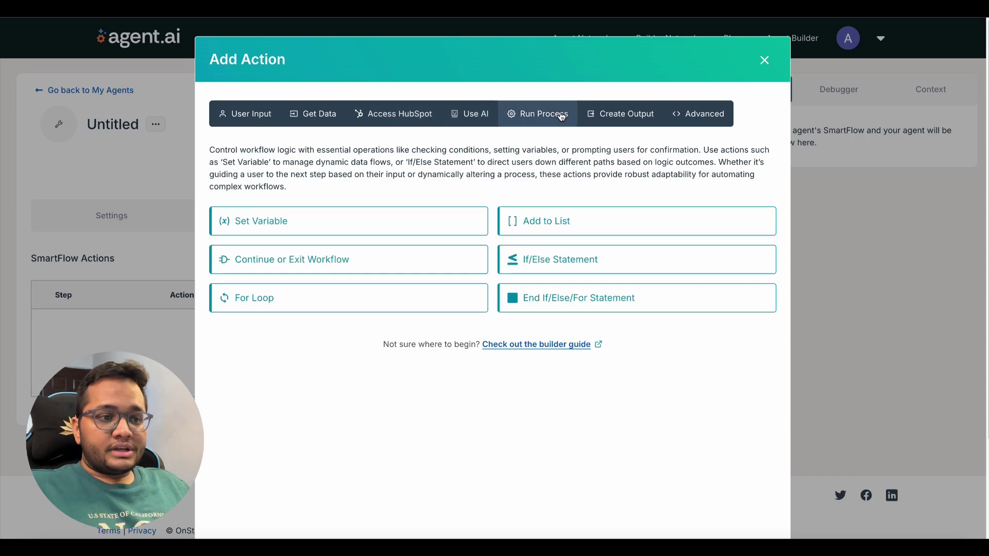
pyautogui.click(617, 119)
pyautogui.click(700, 117)
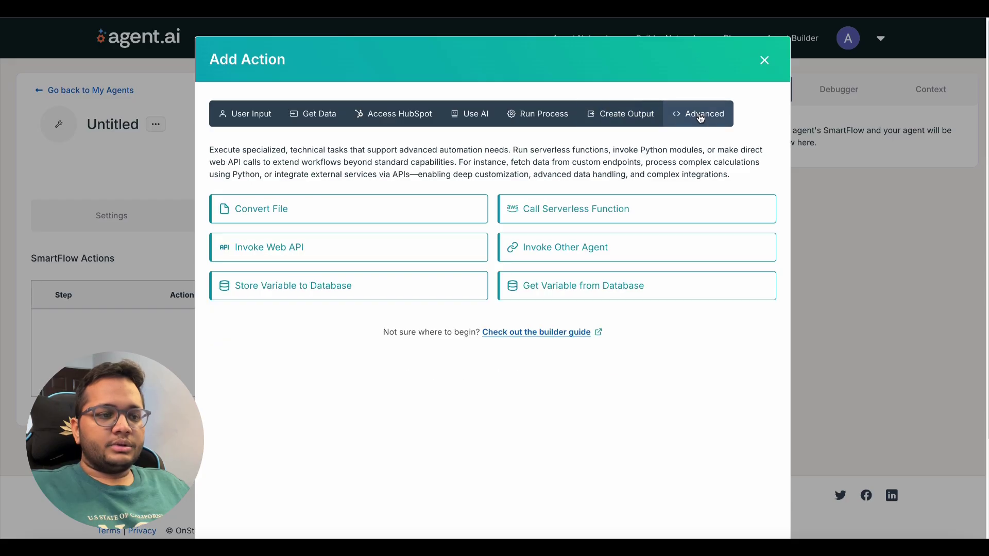
pyautogui.click(766, 61)
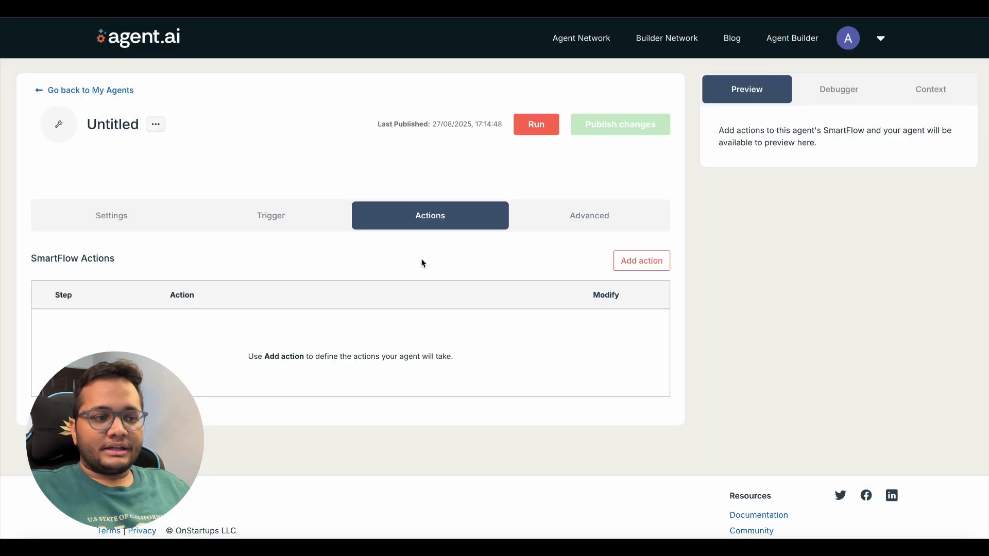
# View the new agent's Advanced settings, then switch to the existing Datastory Telling Agent
pyautogui.click(614, 222)
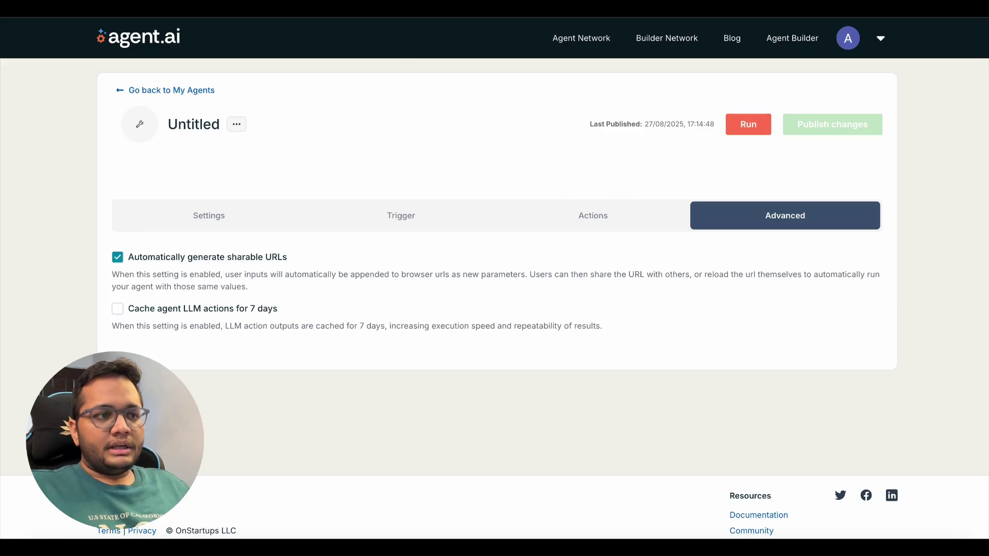
pyautogui.click(381, 9)
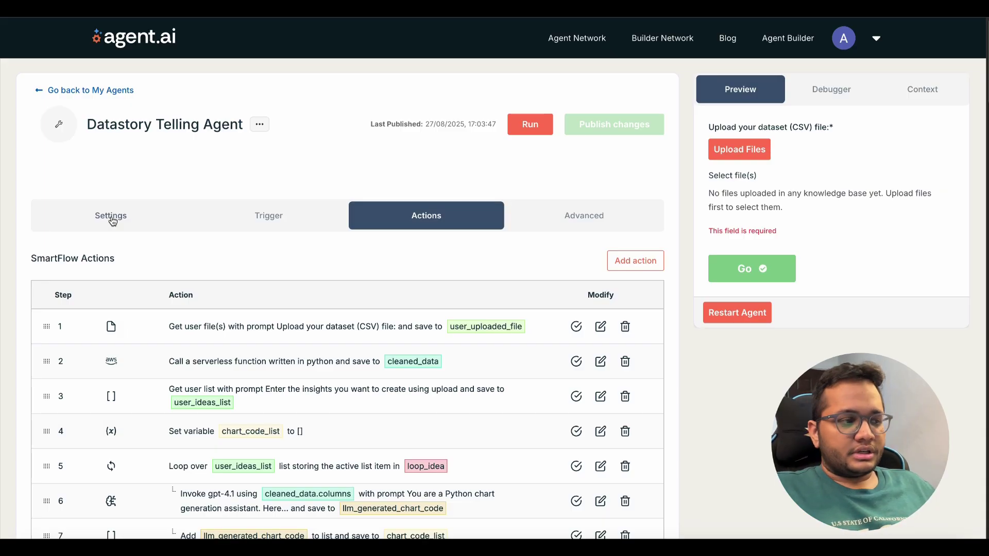
# Review the Datastory Telling Agent's general settings, including its name
pyautogui.click(113, 221)
pyautogui.scroll(-1, 343, 282)
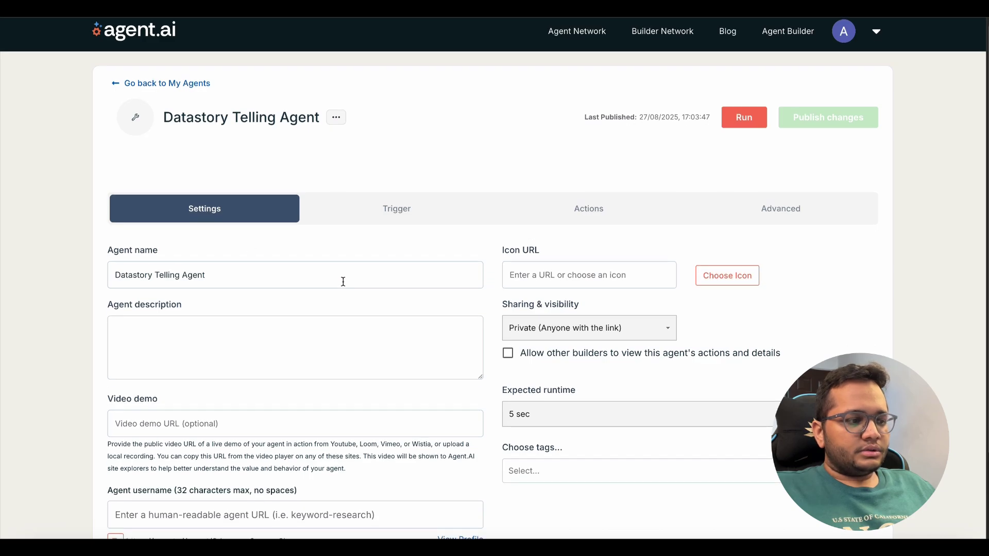
pyautogui.moveTo(228, 264); pyautogui.dragTo(93, 265)
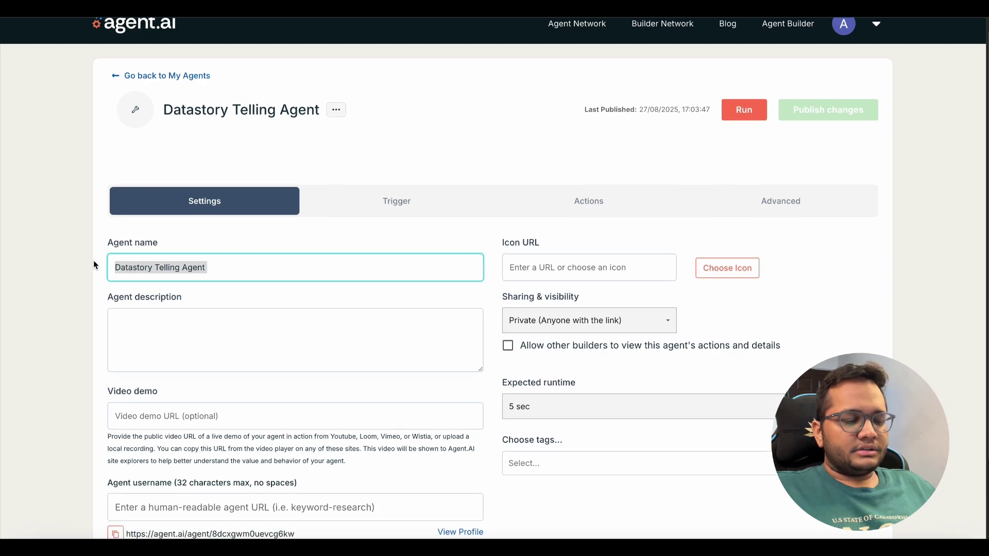
pyautogui.click(296, 294)
pyautogui.scroll(-2, 306, 303)
pyautogui.scroll(3, 289, 443)
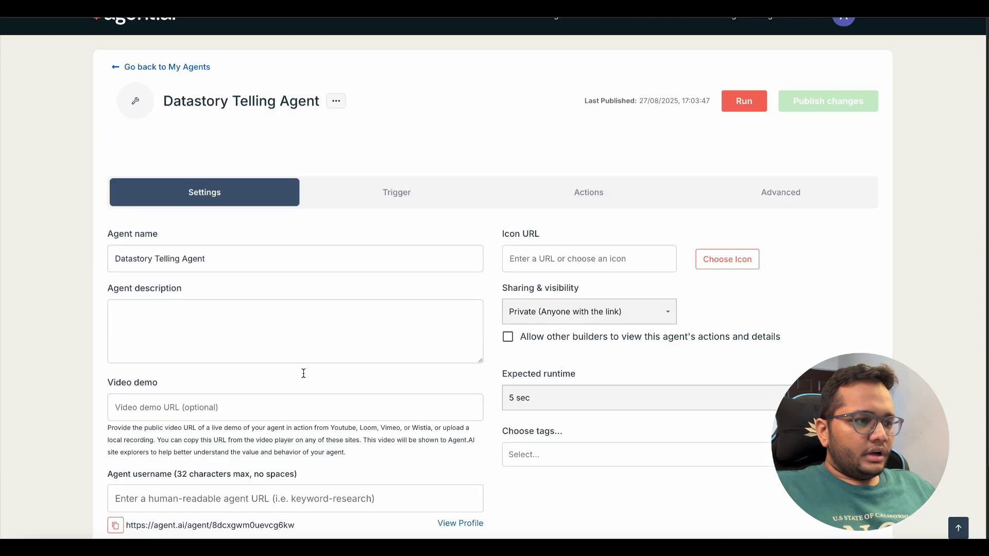
# Look over the agent's trigger options and scroll through its SmartFlow action steps
pyautogui.click(415, 172)
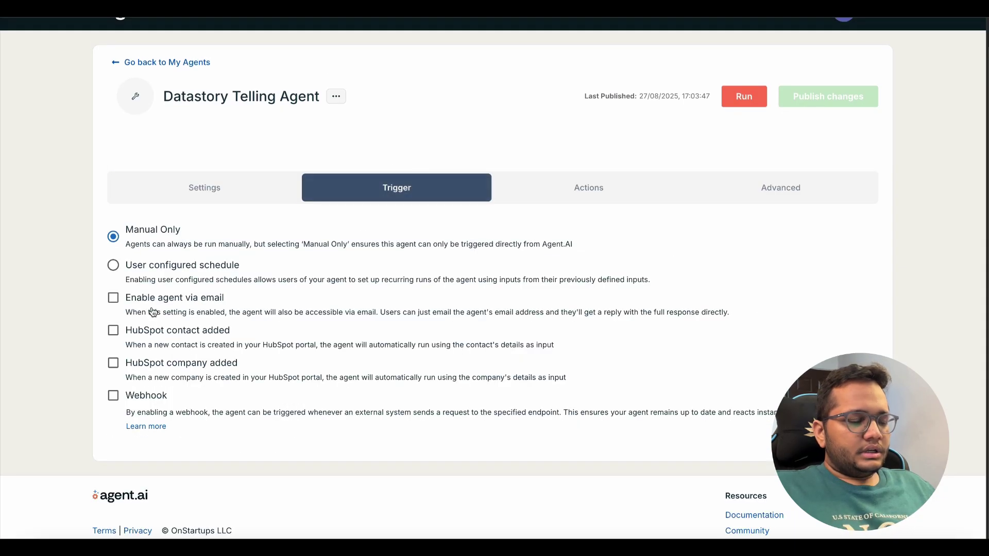
pyautogui.click(627, 192)
pyautogui.scroll(-2, 297, 248)
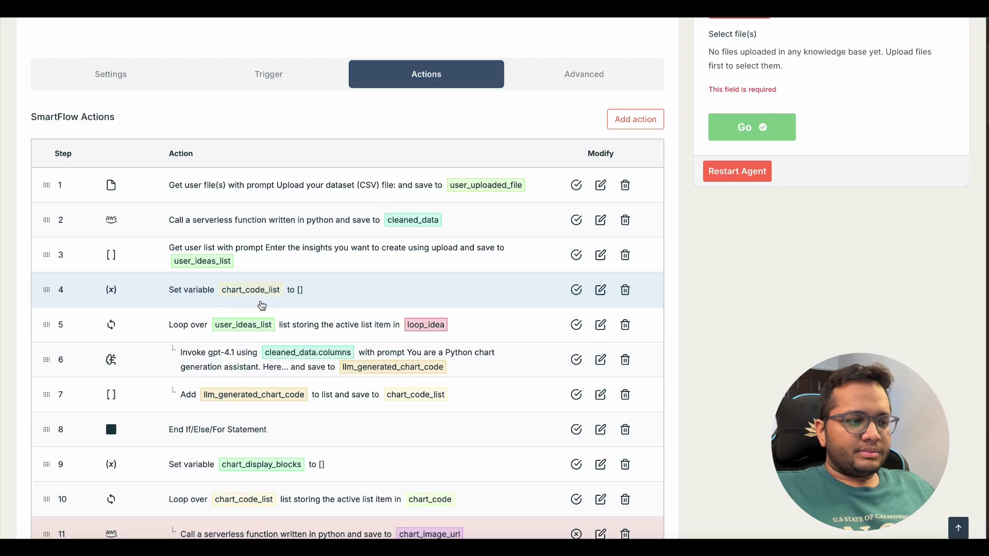
pyautogui.scroll(-1, 315, 342)
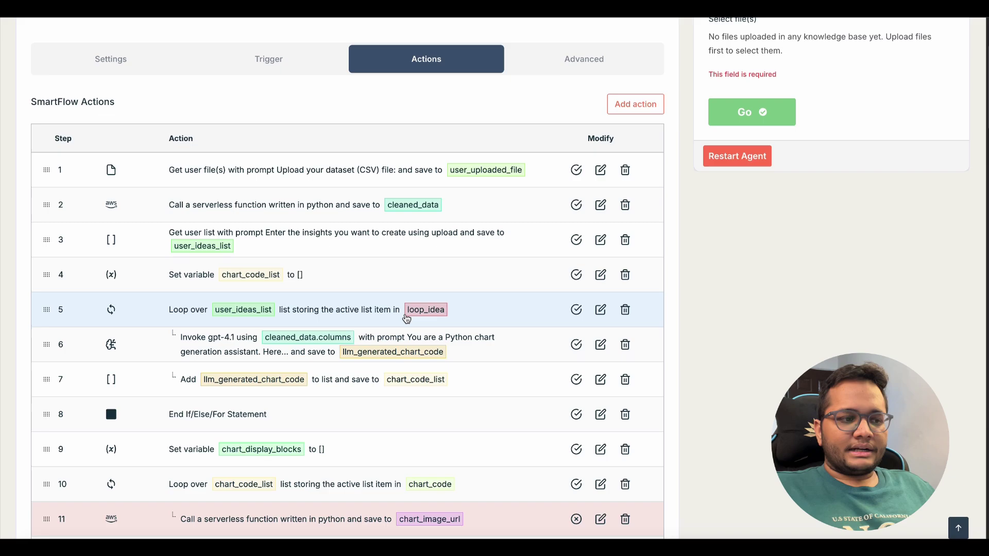
pyautogui.scroll(-20, 281, 404)
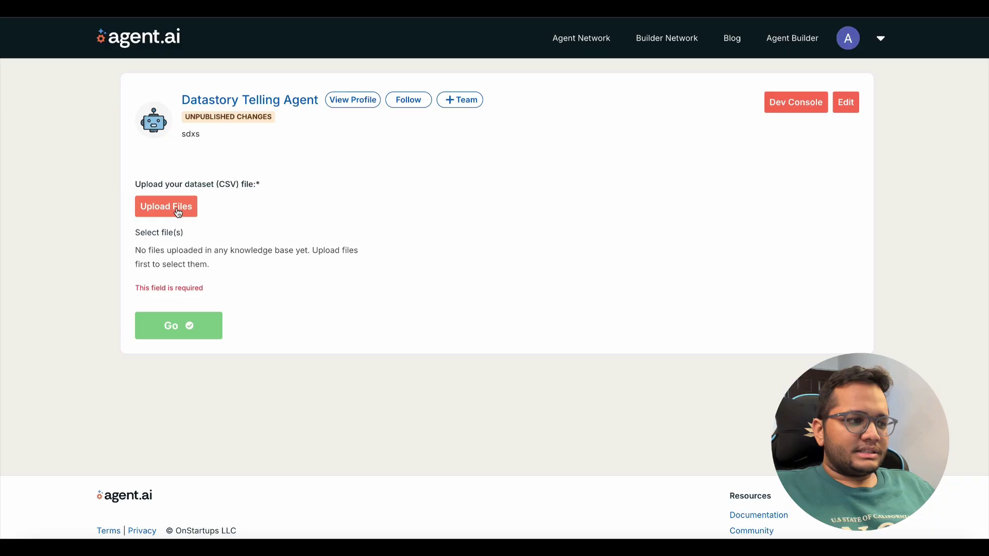
# Upload sales_data_full.csv from Downloads and submit it as the agent's dataset
pyautogui.click(150, 207)
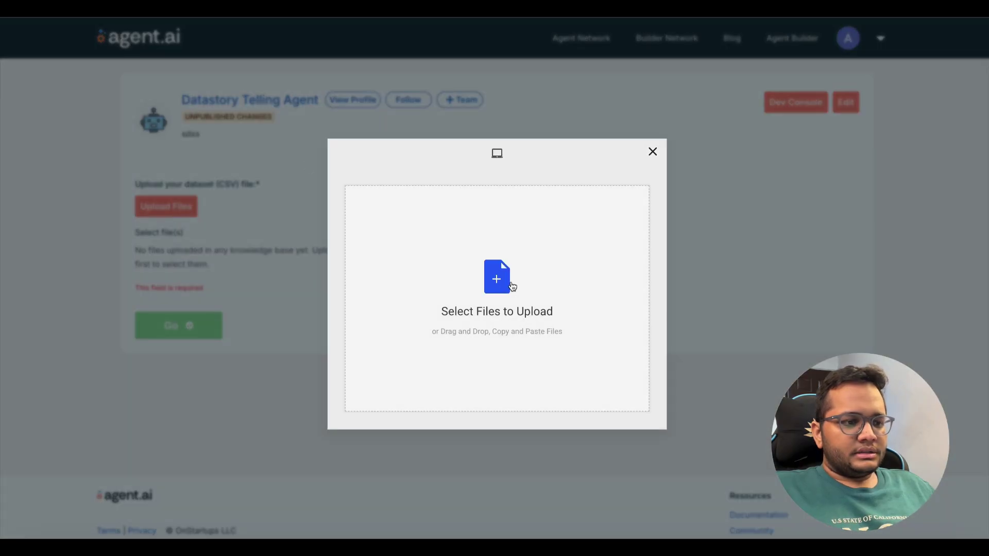
pyautogui.click(511, 282)
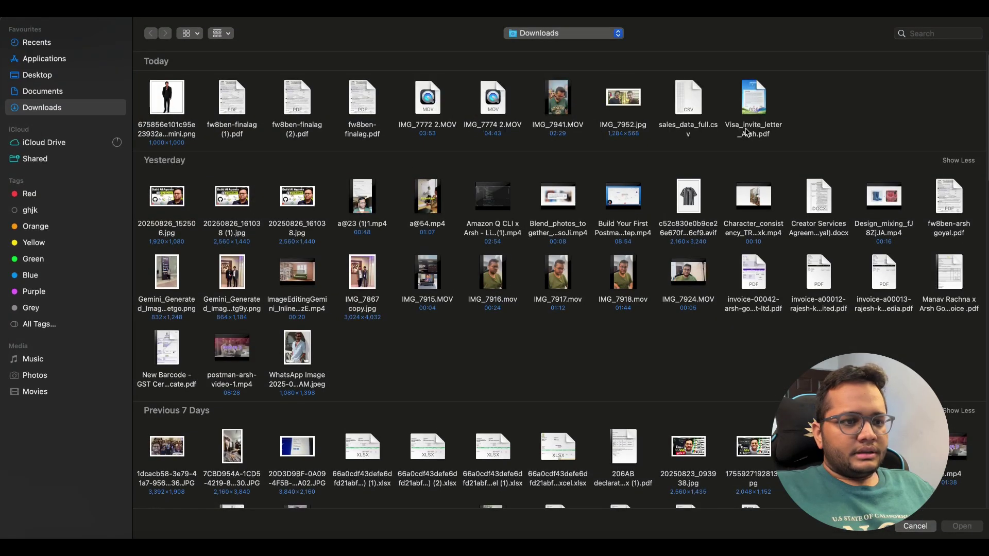
pyautogui.click(694, 130)
pyautogui.doubleClick(694, 130)
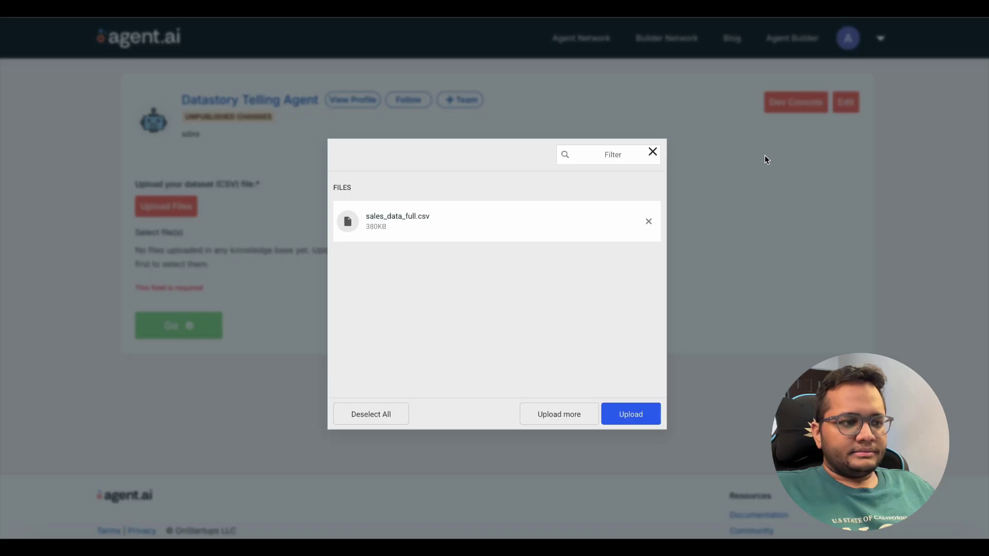
pyautogui.click(636, 418)
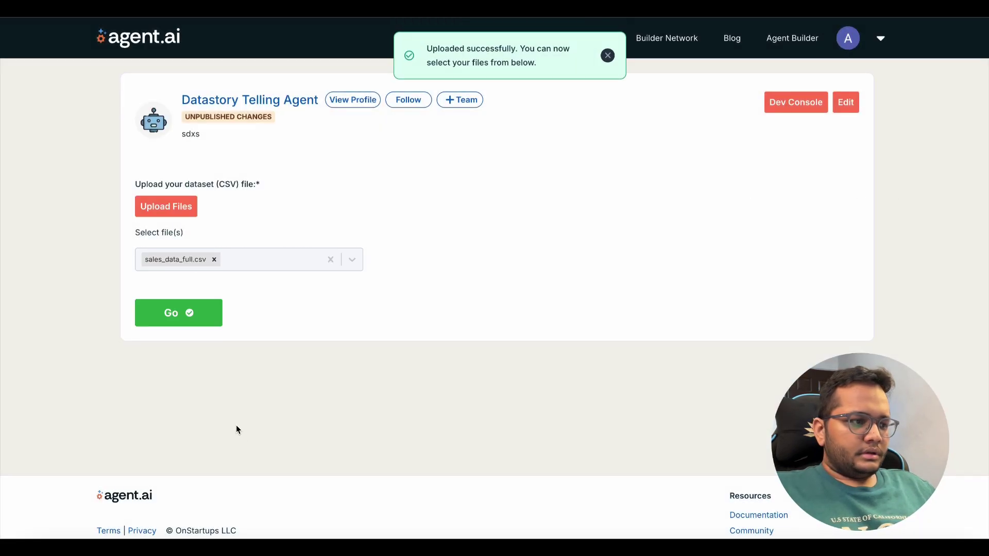
pyautogui.click(188, 321)
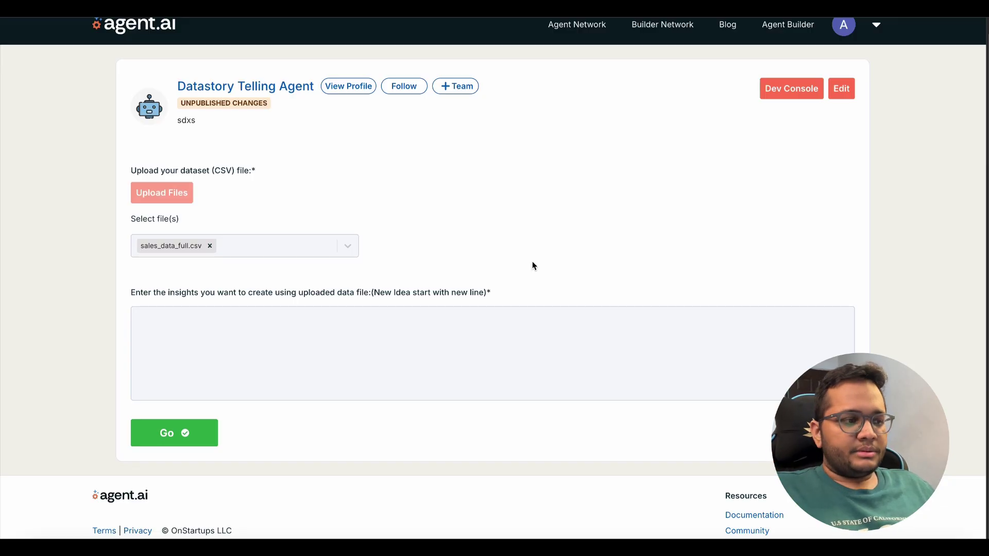
# Paste 'Relation between revenue and product' and 'Relation between revenue and region' as insights
pyautogui.click(297, 346)
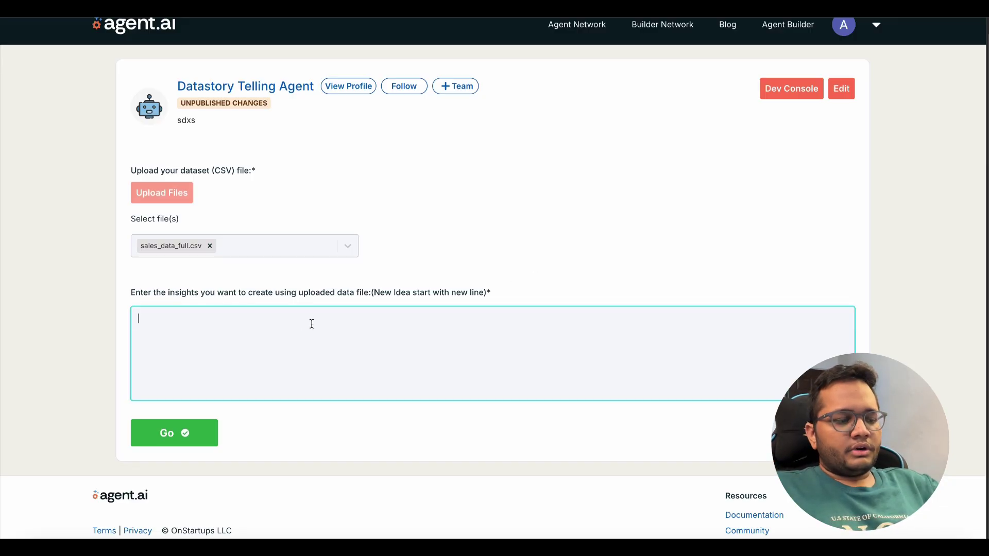
pyautogui.write('Relation between revenue and product Relation between revenue and region')
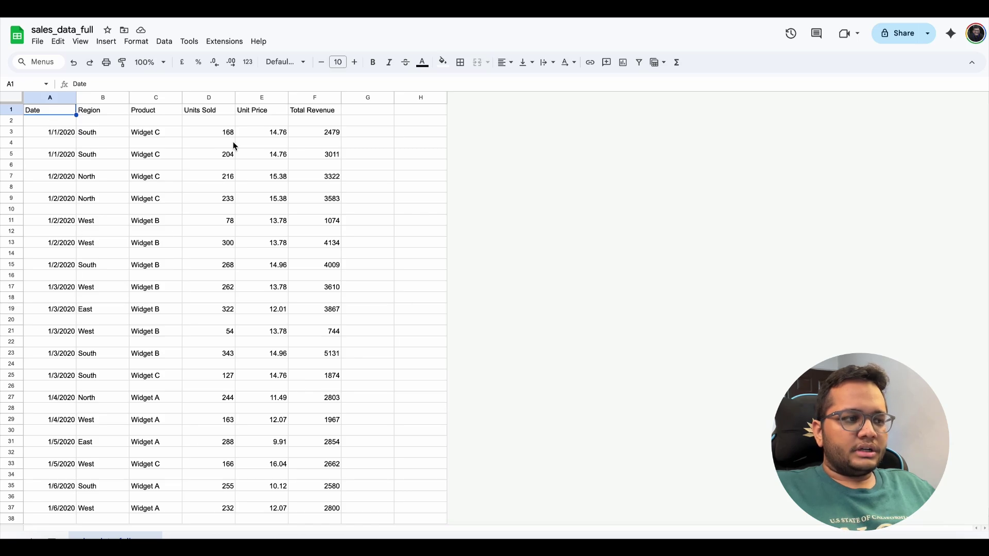
pyautogui.scroll(-20, 339, 350)
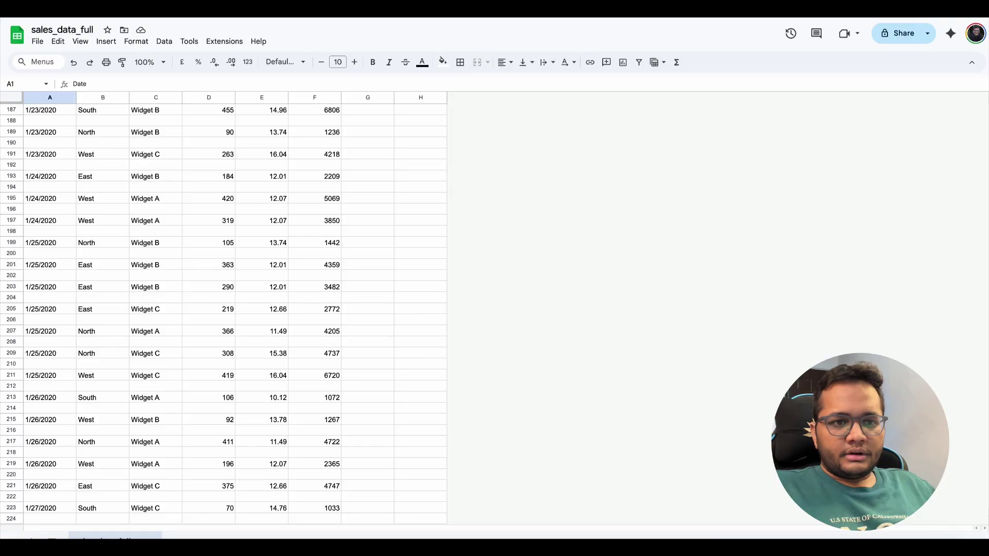
pyautogui.moveTo(987, 115); pyautogui.dragTo(985, 51)
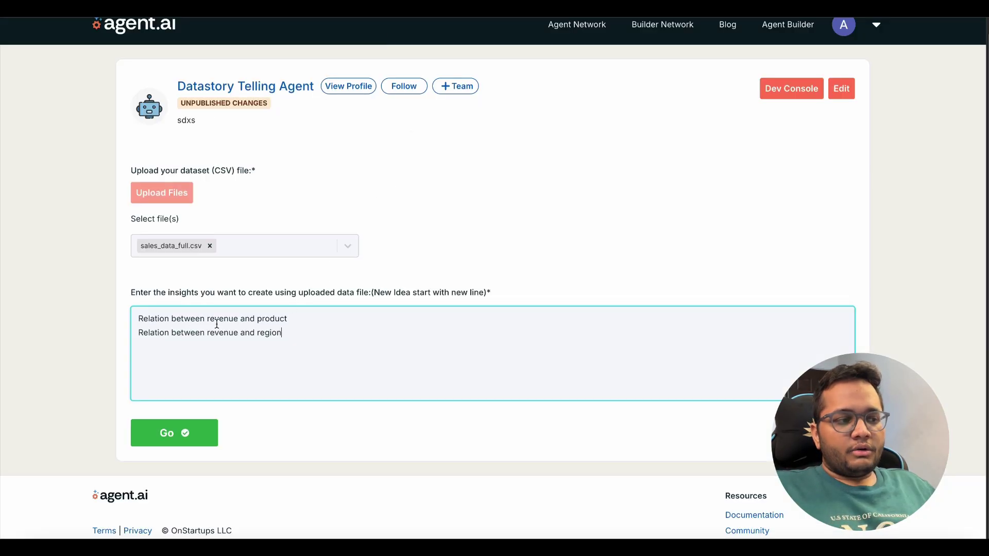
# Submit the insights, then choose Unit Price Comparison, Top-Selling Products and Monthly Sales Trends suggestions
pyautogui.click(176, 438)
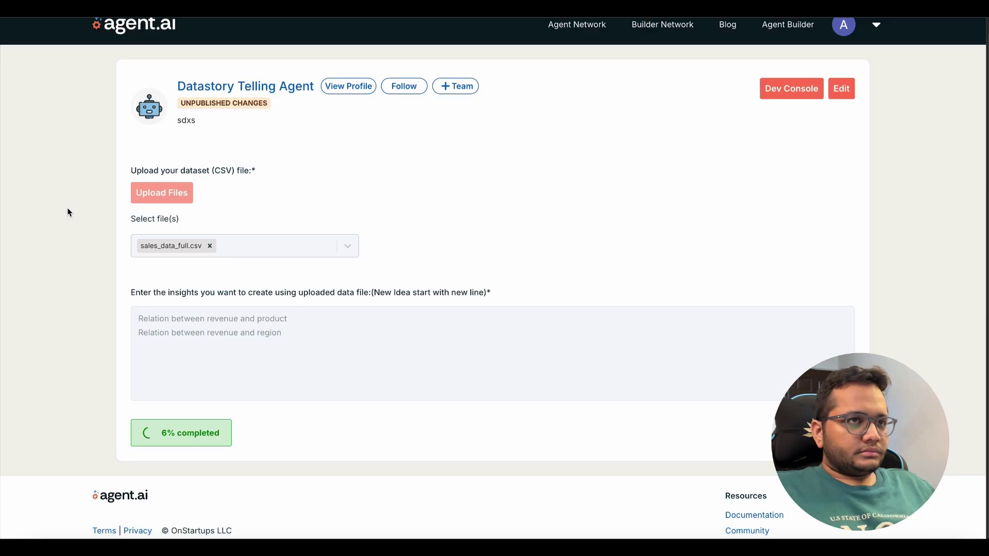
pyautogui.scroll(1, 69, 209)
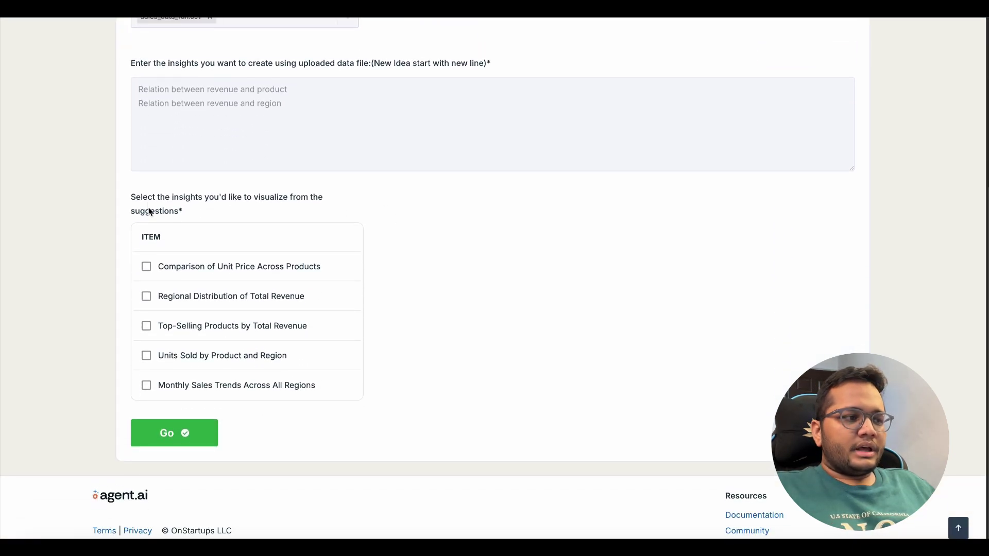
pyautogui.moveTo(155, 197); pyautogui.dragTo(300, 202)
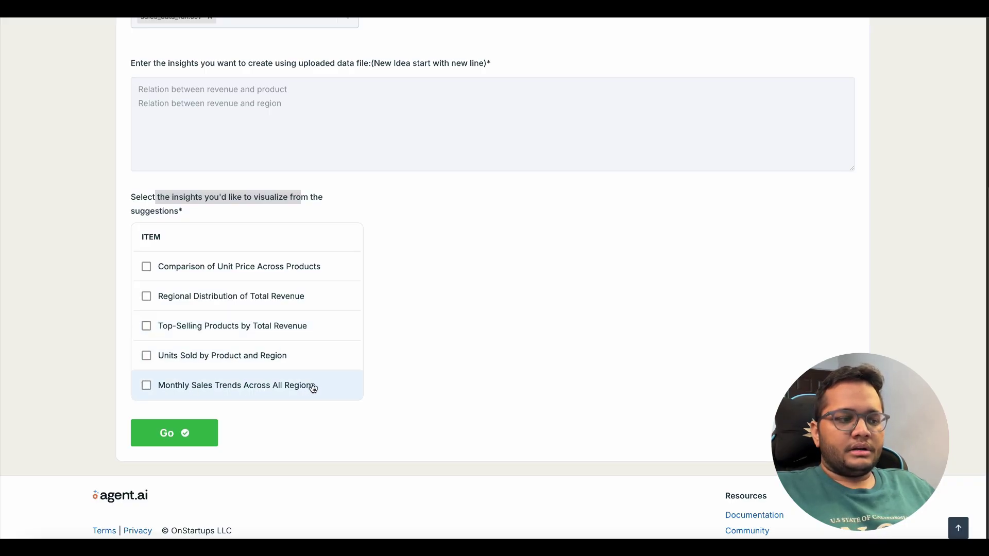
pyautogui.click(146, 266)
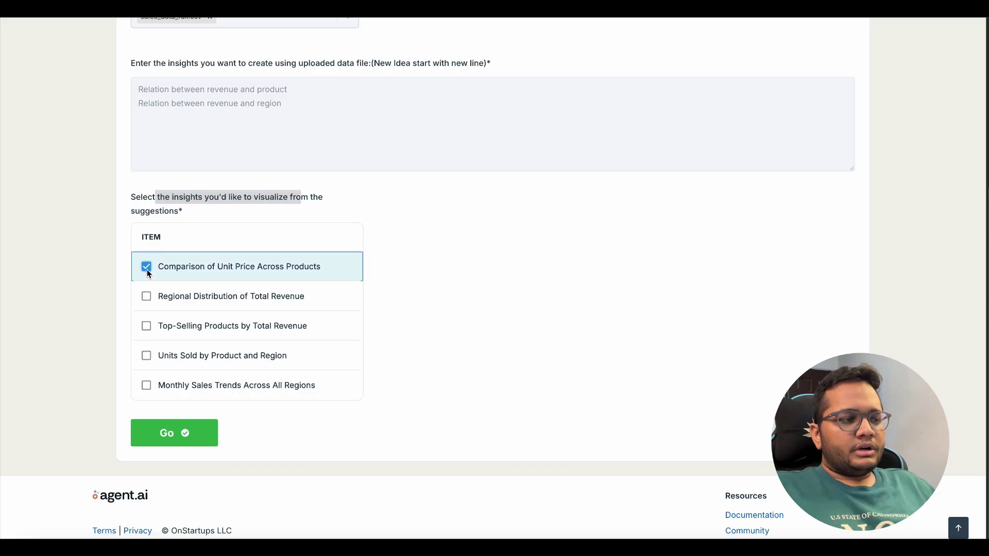
pyautogui.click(146, 326)
pyautogui.click(146, 385)
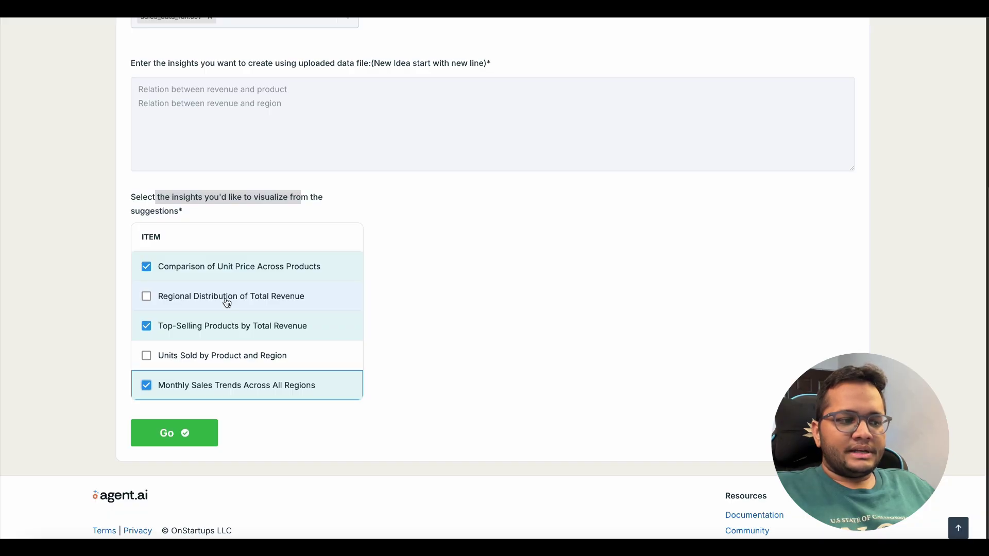
pyautogui.click(190, 428)
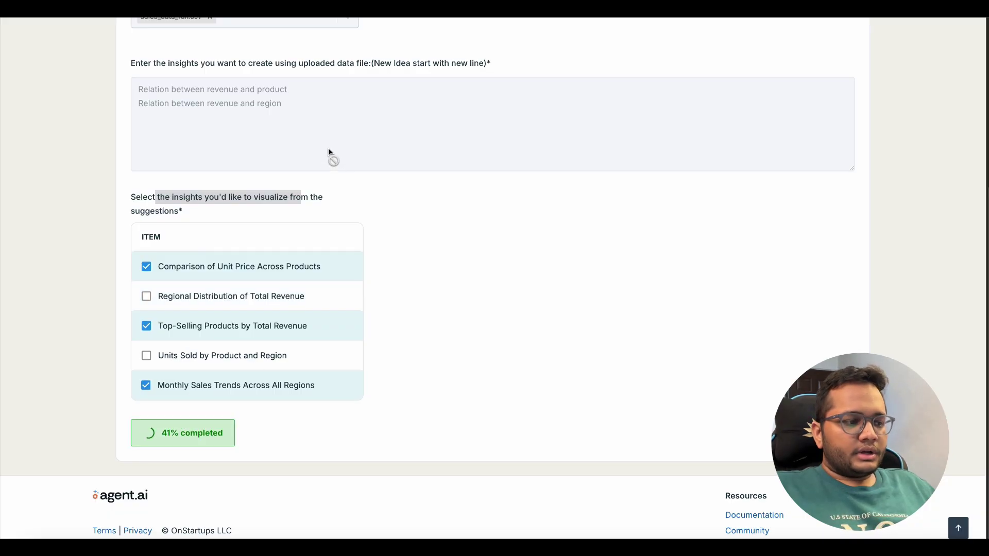
pyautogui.click(437, 194)
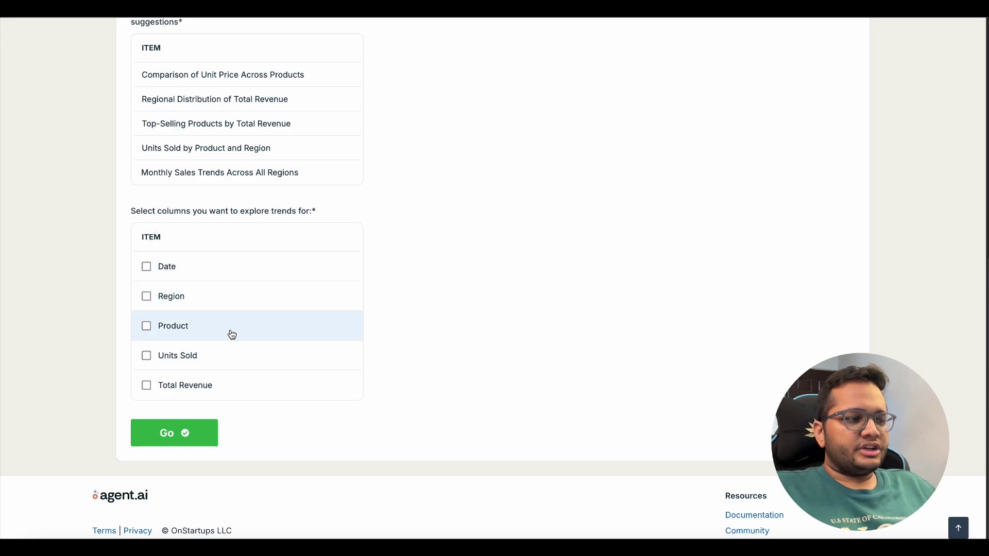
# Select Product, Units Sold and Total Revenue as trend columns and submit them
pyautogui.click(147, 328)
pyautogui.click(147, 356)
pyautogui.click(146, 386)
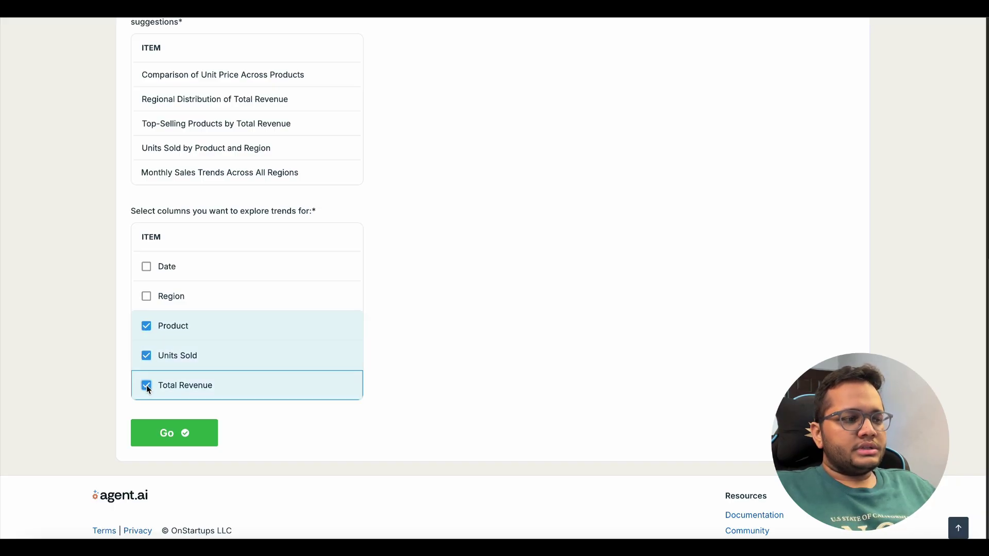
pyautogui.click(188, 444)
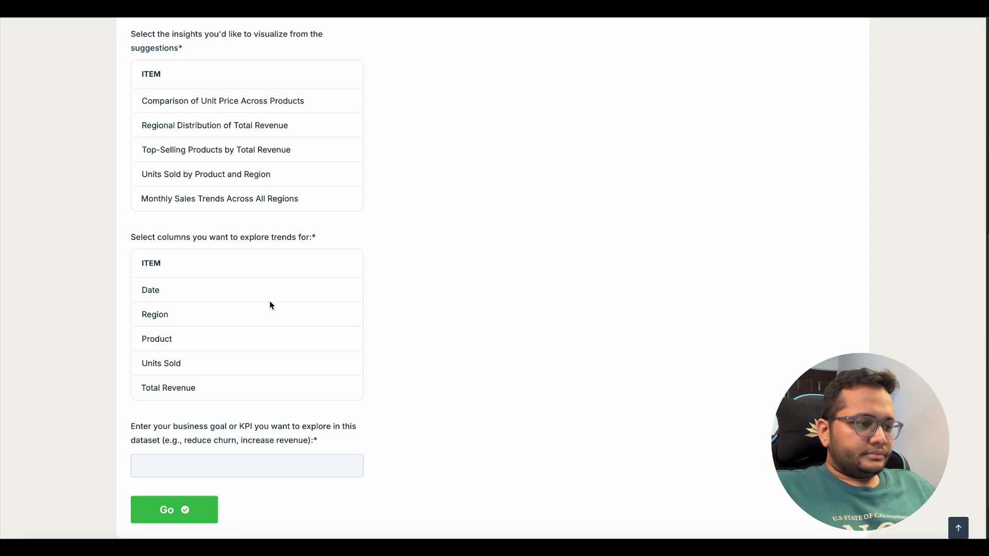
# Enter the business goal 'Increase revenue for product widget B' and submit it
pyautogui.scroll(-2, 269, 309)
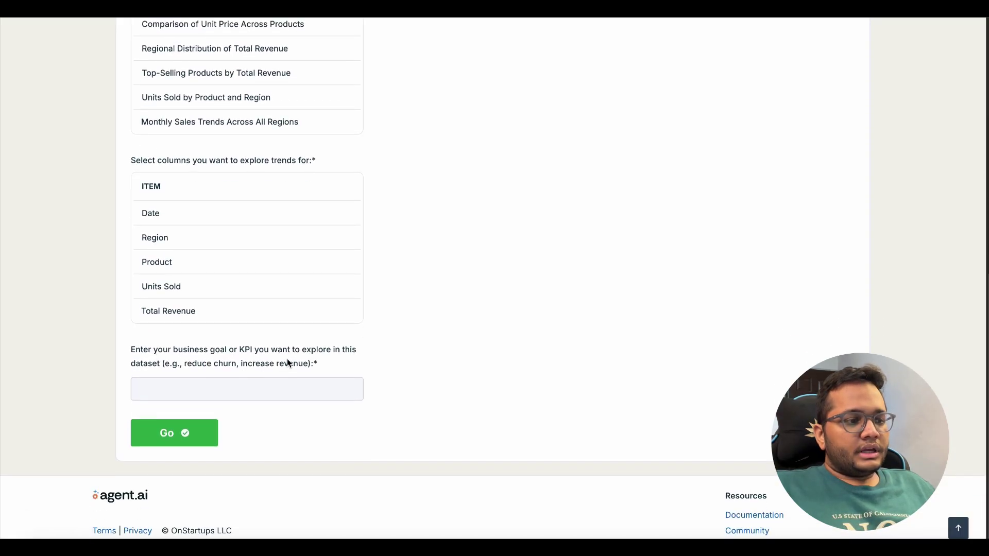
pyautogui.click(215, 384)
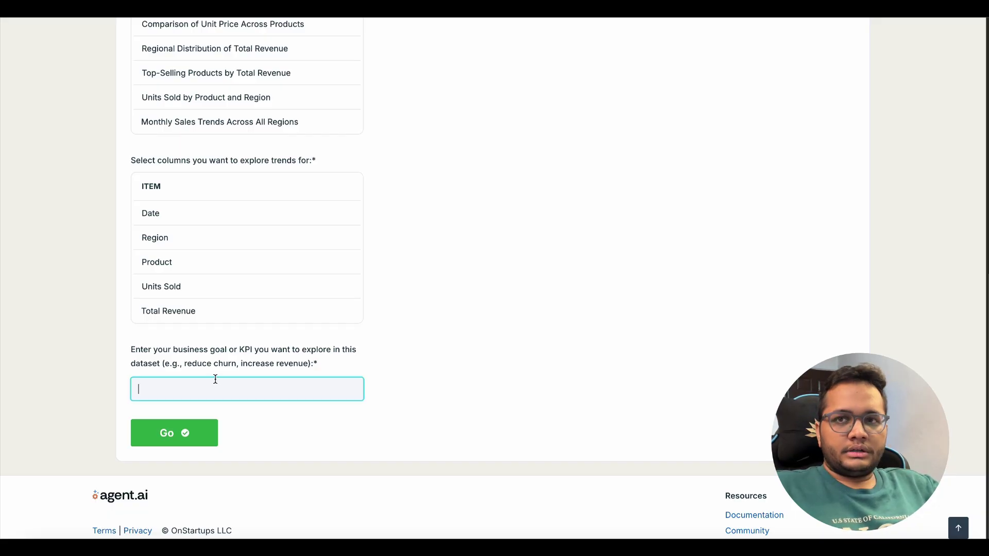
pyautogui.write('Increase revenue for product widget B')
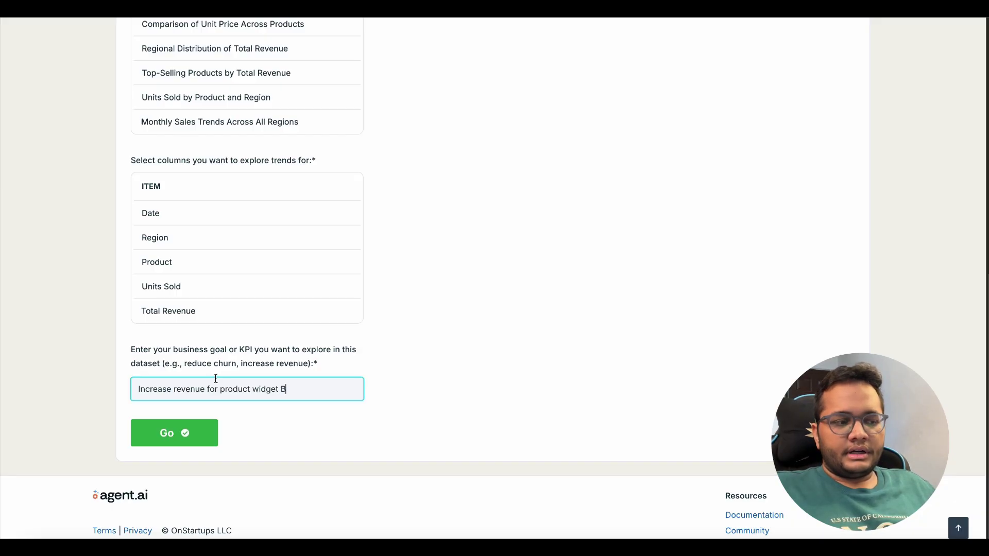
pyautogui.click(183, 442)
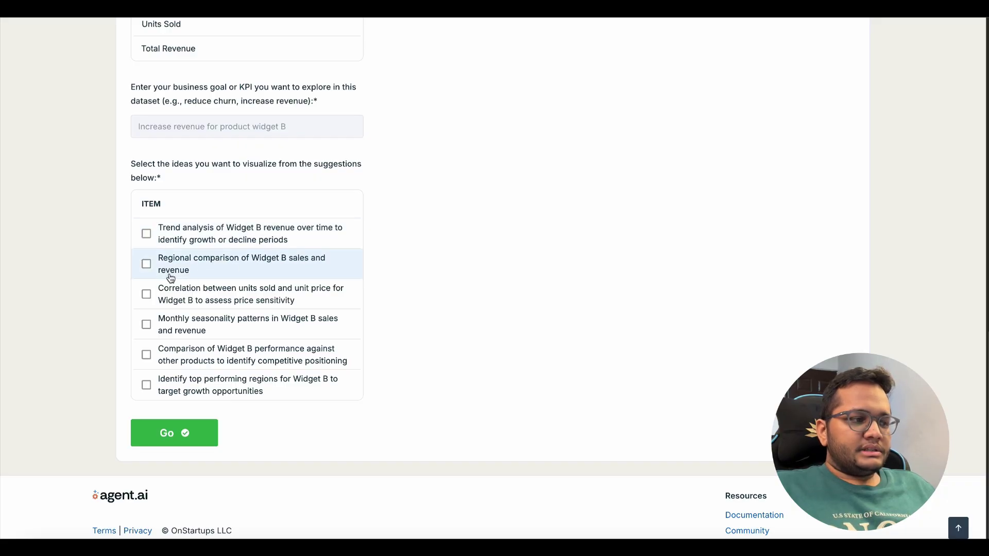
# Pick the Widget B regional comparison and top performing regions ideas and submit them
pyautogui.click(147, 266)
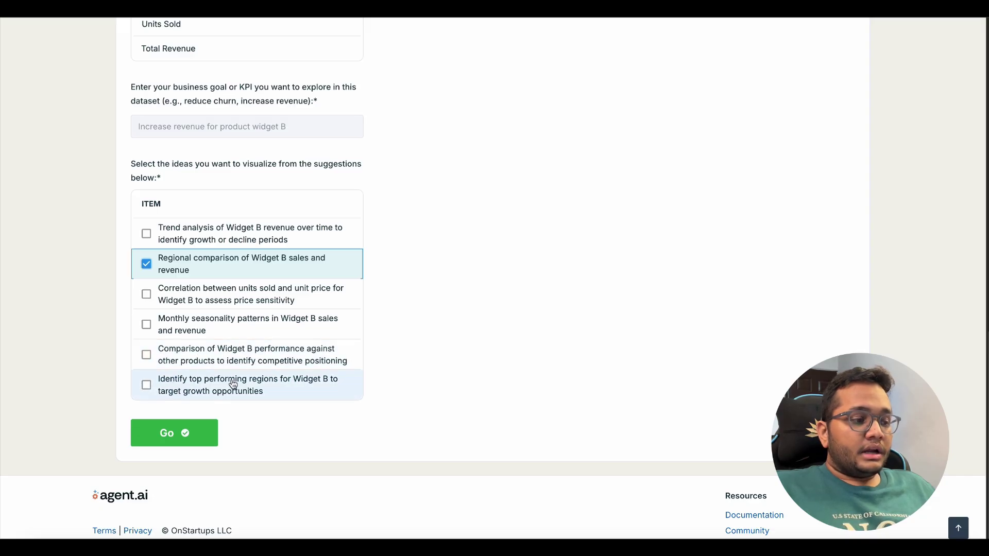
pyautogui.click(143, 386)
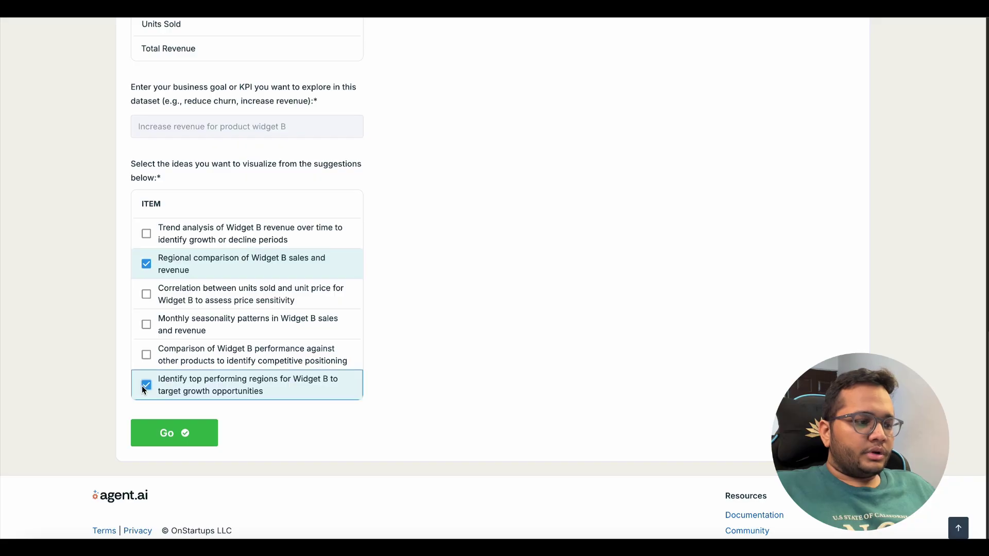
pyautogui.click(181, 434)
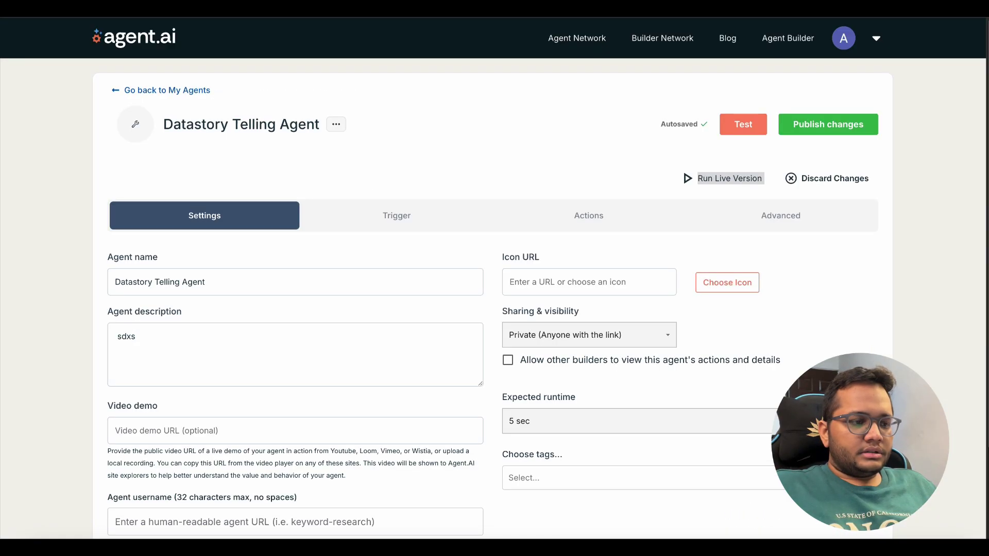
# Review the agent's trigger options and its list of workflow steps
pyautogui.click(401, 222)
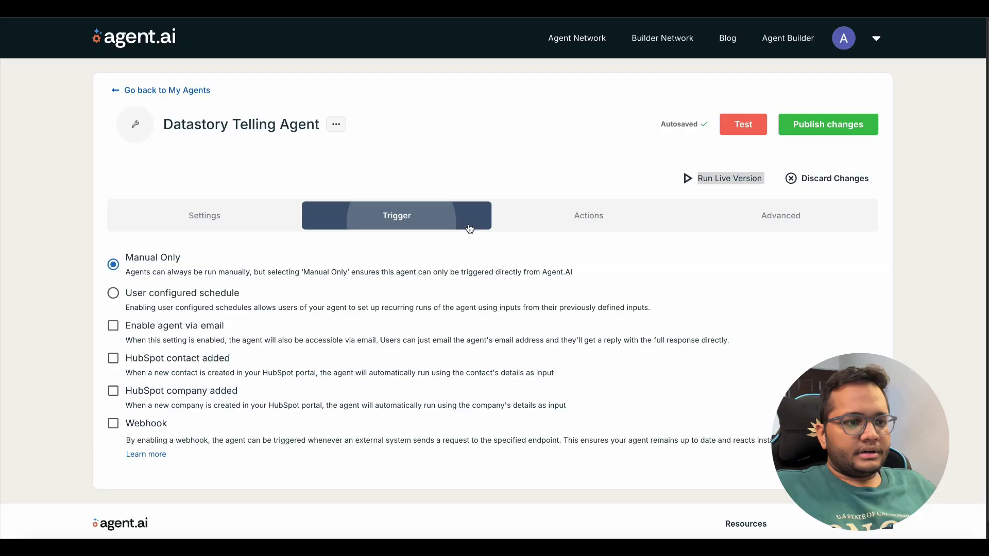
pyautogui.click(590, 222)
pyautogui.scroll(-5, 422, 305)
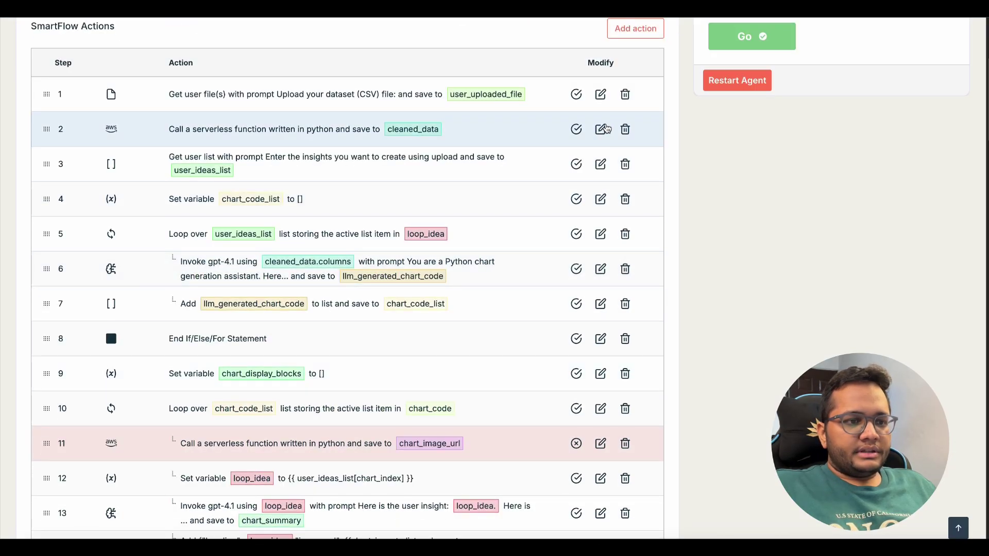
# Inspect the Python serverless function code of workflow step 2, then close the editor
pyautogui.click(601, 129)
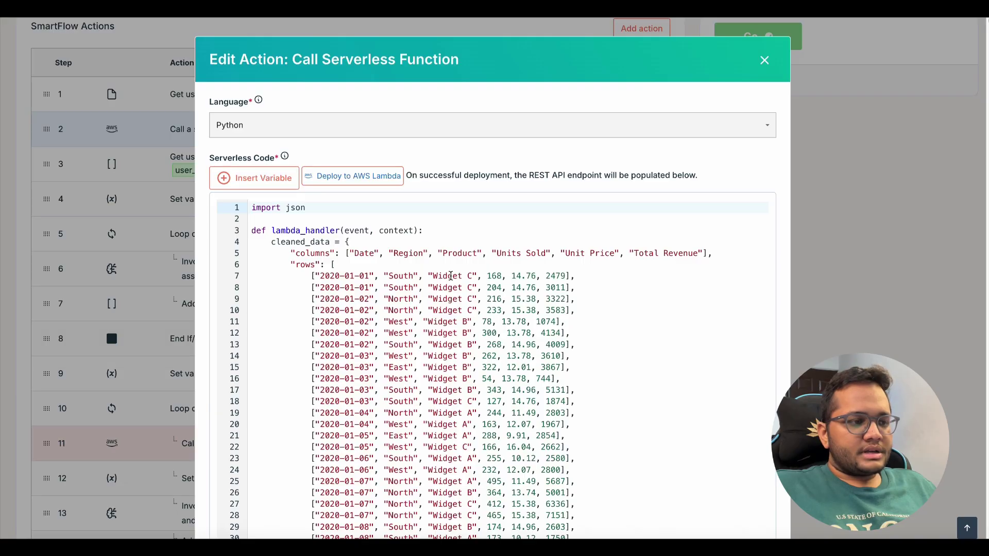
pyautogui.scroll(-10, 451, 276)
pyautogui.scroll(10, 451, 276)
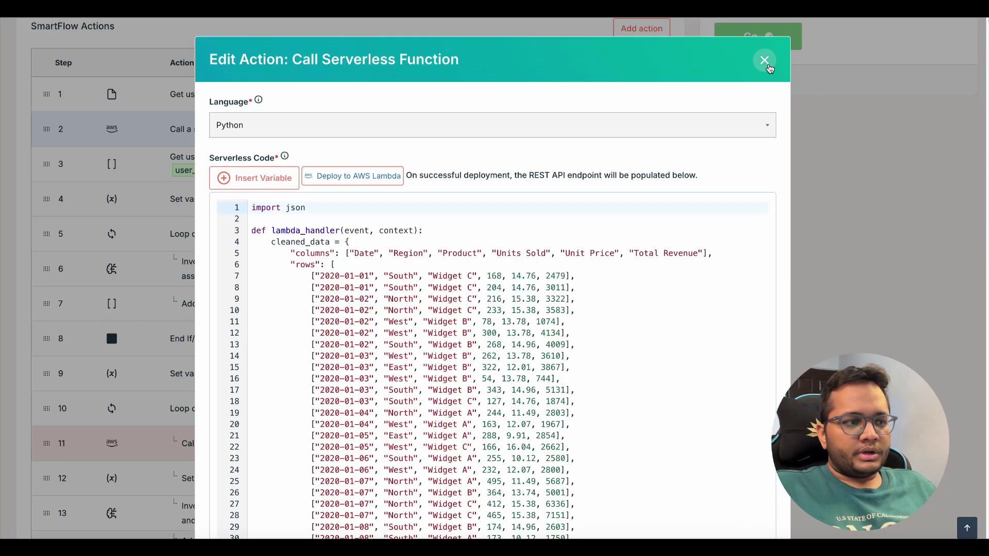
pyautogui.click(765, 60)
# Scroll through the remaining steps and view Advanced settings, with sharable URLs and 7-day caching off
pyautogui.scroll(-8, 319, 288)
pyautogui.scroll(-20, 319, 291)
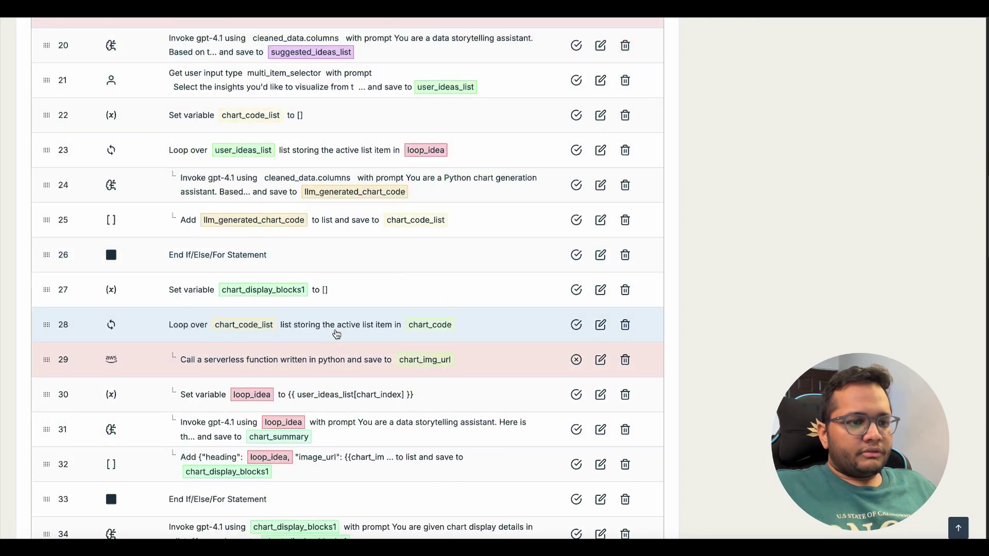
pyautogui.scroll(-7, 347, 335)
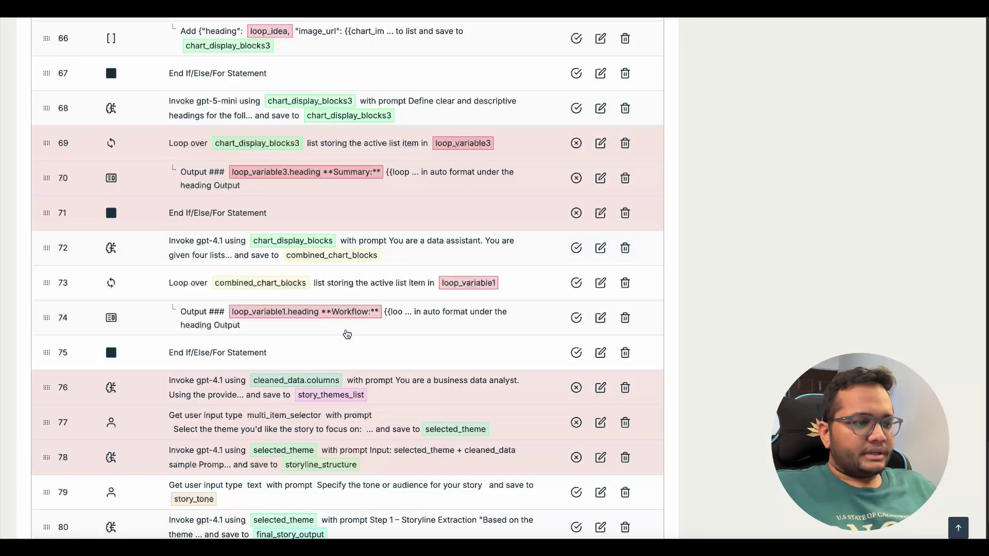
pyautogui.scroll(-4, 330, 372)
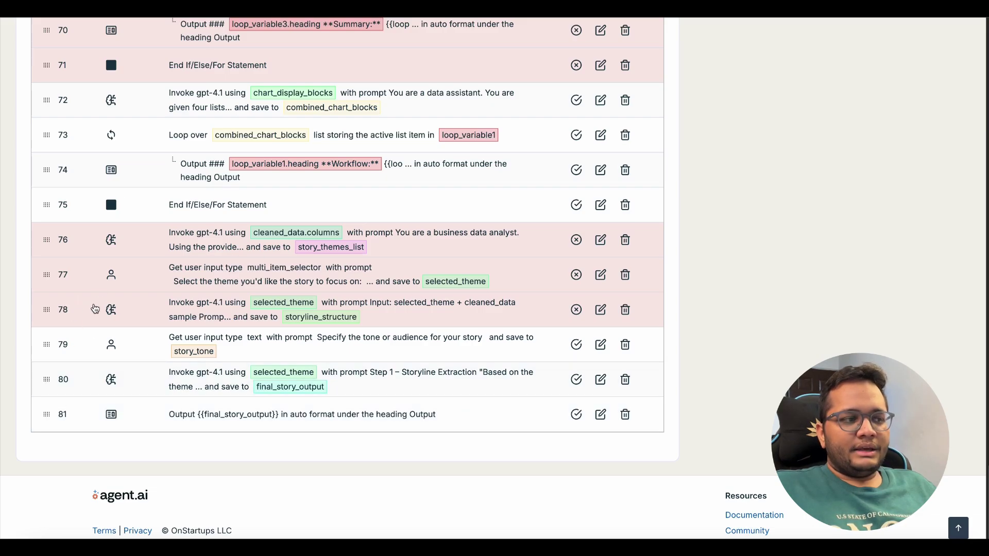
pyautogui.scroll(20, 317, 264)
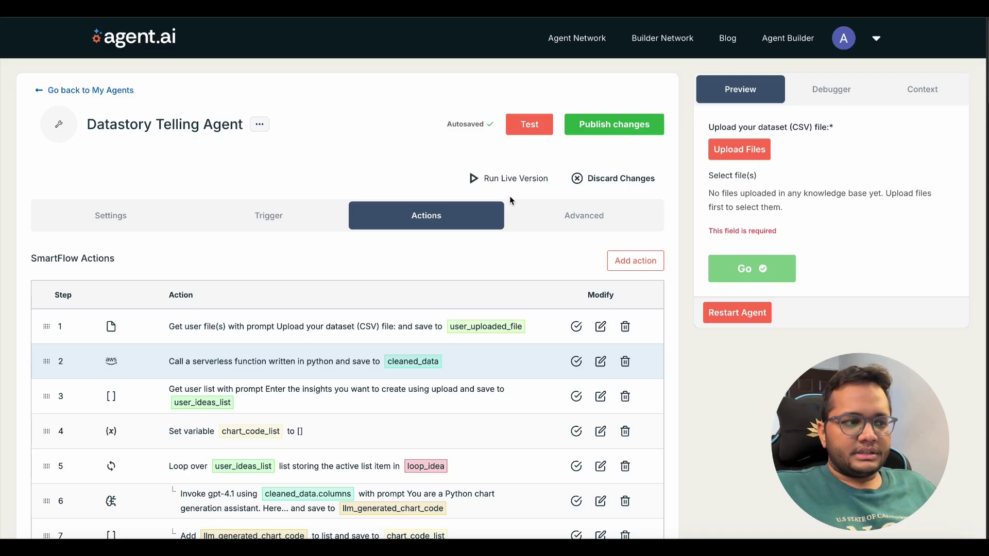
pyautogui.click(588, 216)
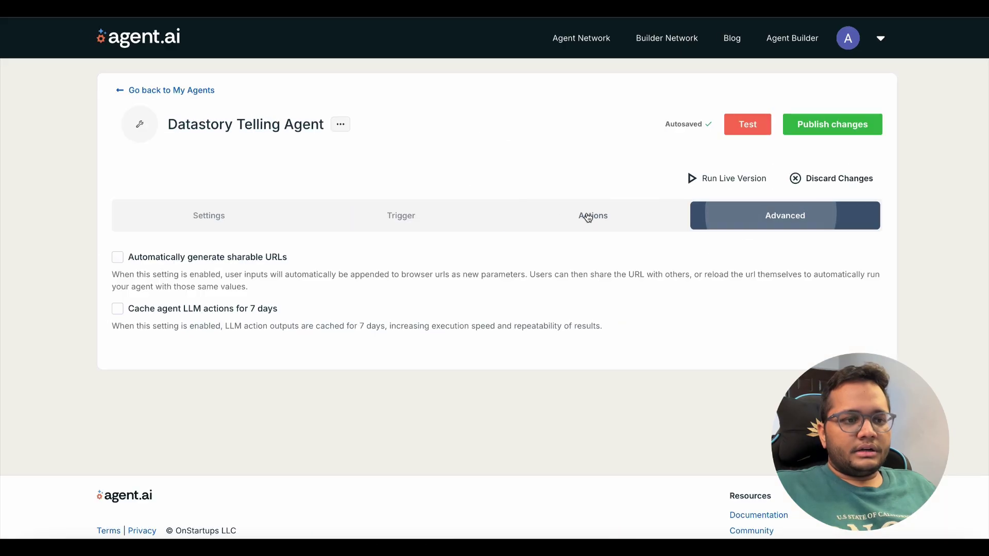
# On the output page, highlight the 'Relation between revenue and product' heading, 'User Ideas' and the chart summary
pyautogui.click(415, 216)
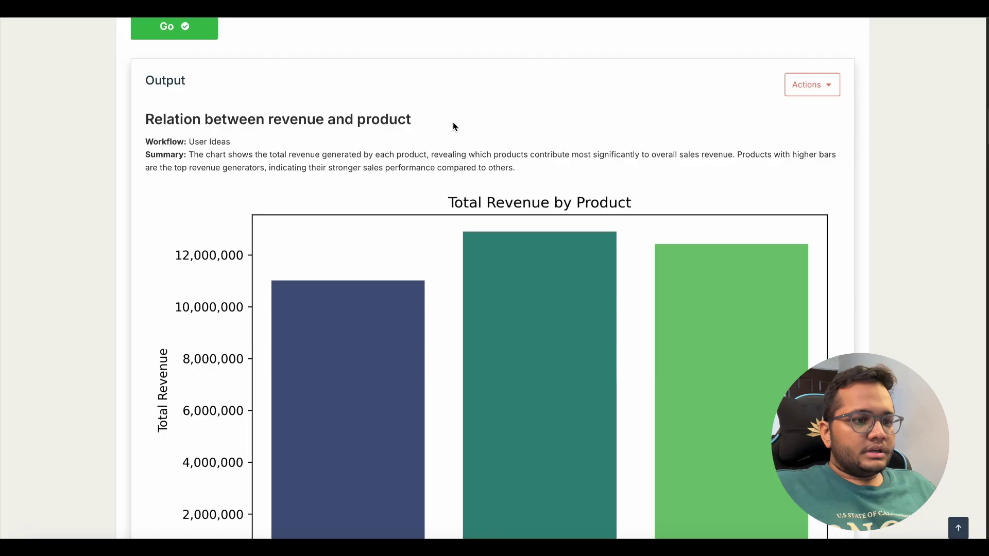
pyautogui.scroll(1, 453, 126)
pyautogui.scroll(-1, 455, 127)
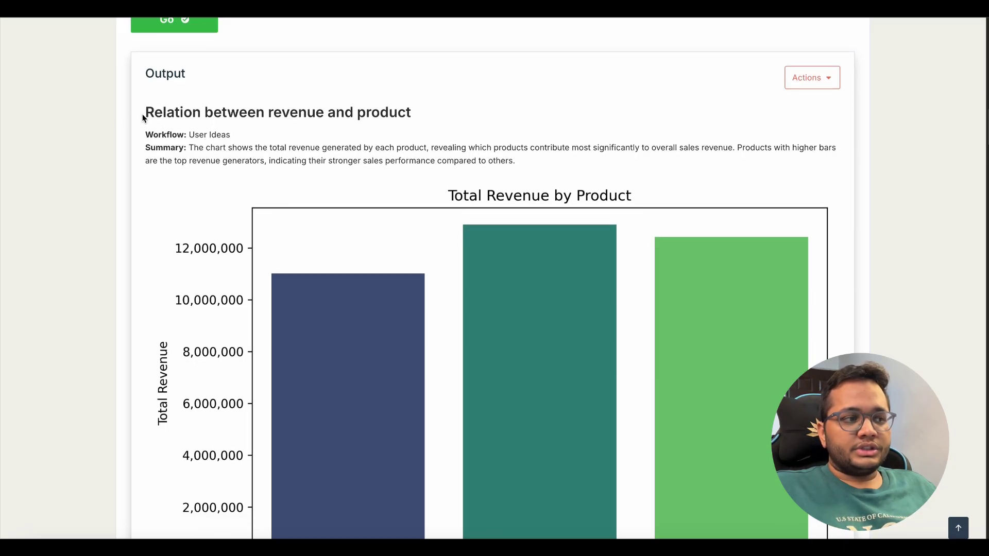
pyautogui.moveTo(142, 113); pyautogui.dragTo(411, 110)
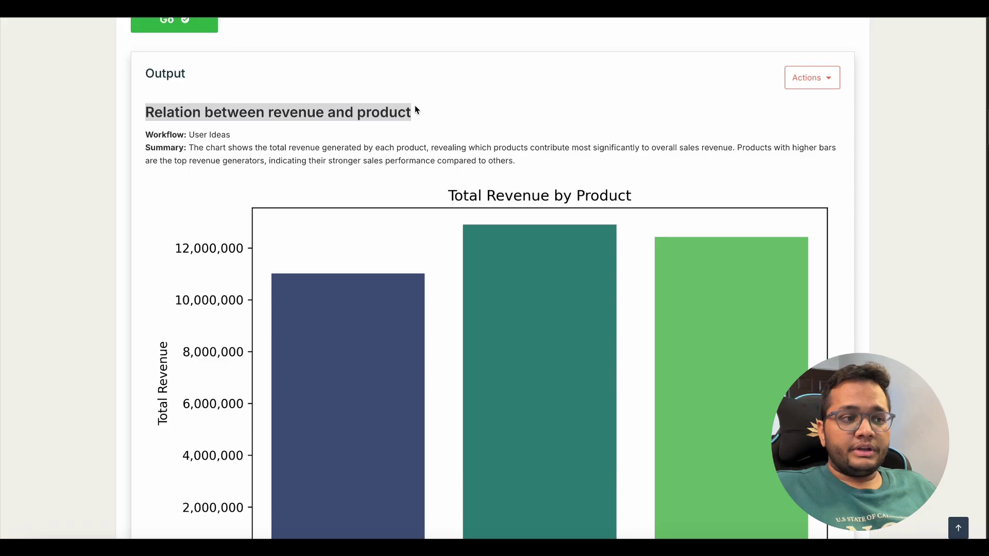
pyautogui.click(384, 148)
pyautogui.moveTo(186, 135); pyautogui.dragTo(263, 137)
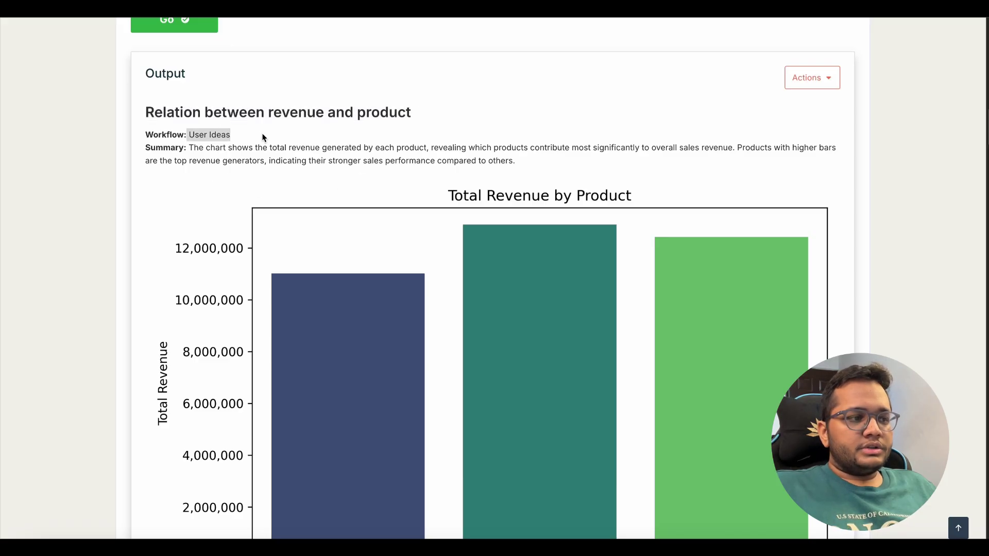
pyautogui.moveTo(189, 148); pyautogui.dragTo(525, 163)
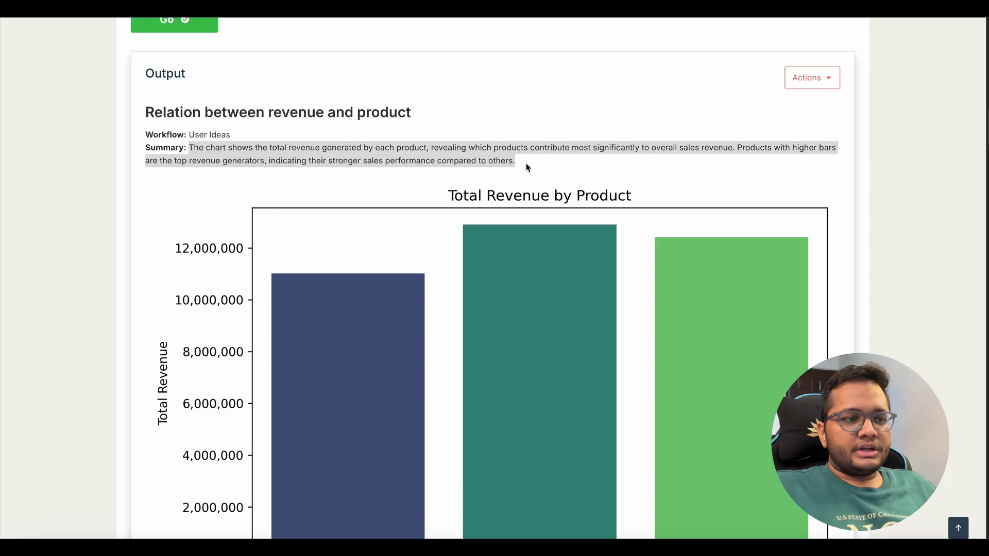
pyautogui.click(522, 166)
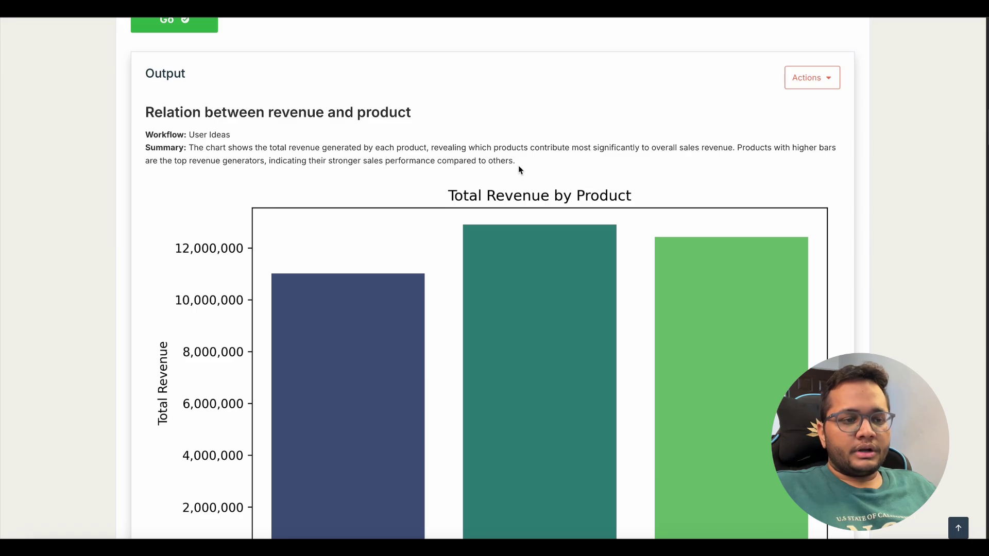
# Scroll past the revenue-by-product and revenue-by-region charts to the unit-price-across-products chart
pyautogui.scroll(-3, 514, 170)
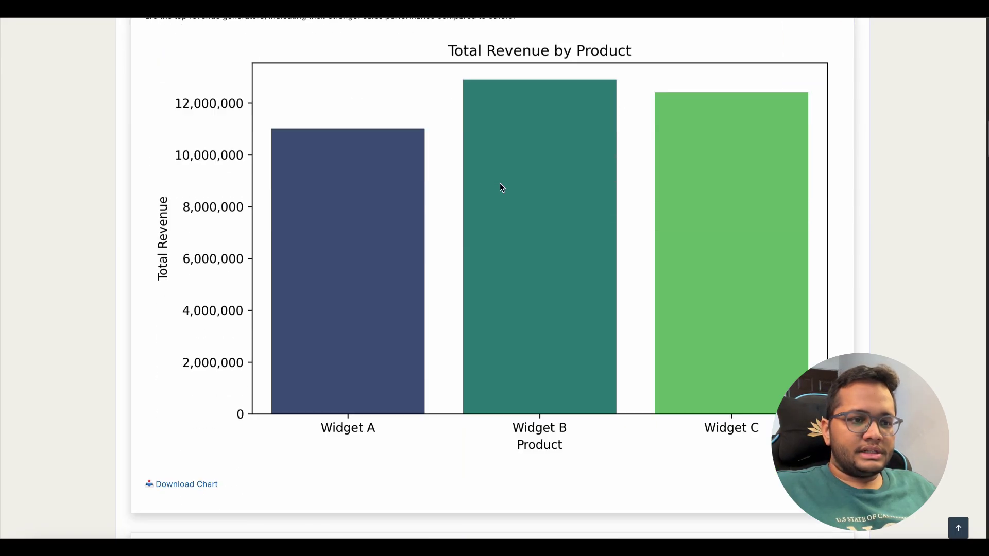
pyautogui.scroll(-8, 434, 389)
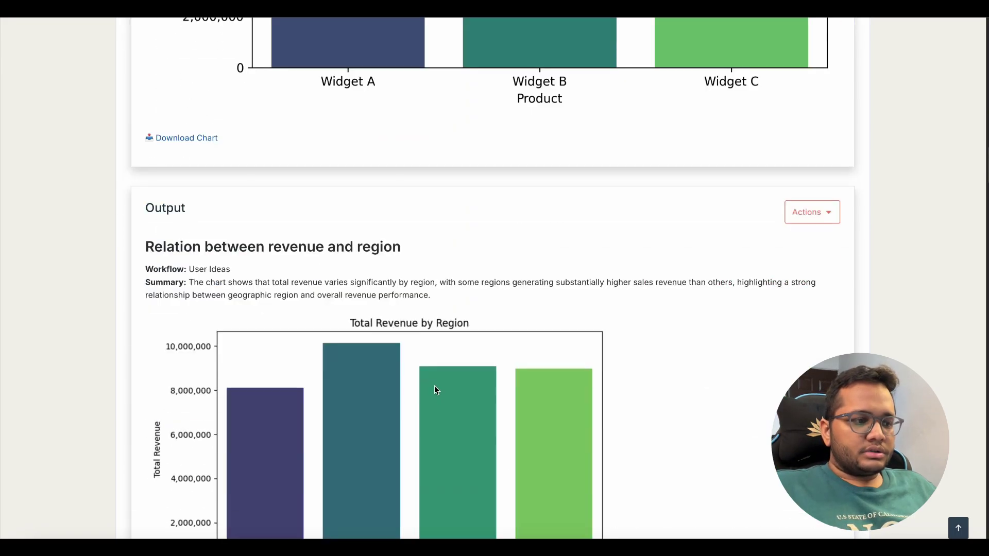
pyautogui.scroll(-3, 446, 378)
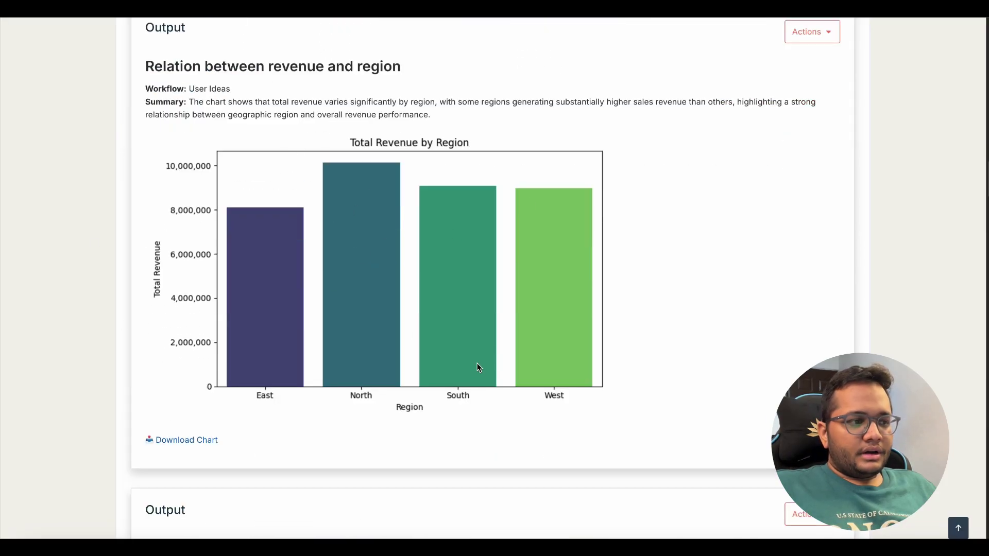
pyautogui.scroll(-1, 407, 399)
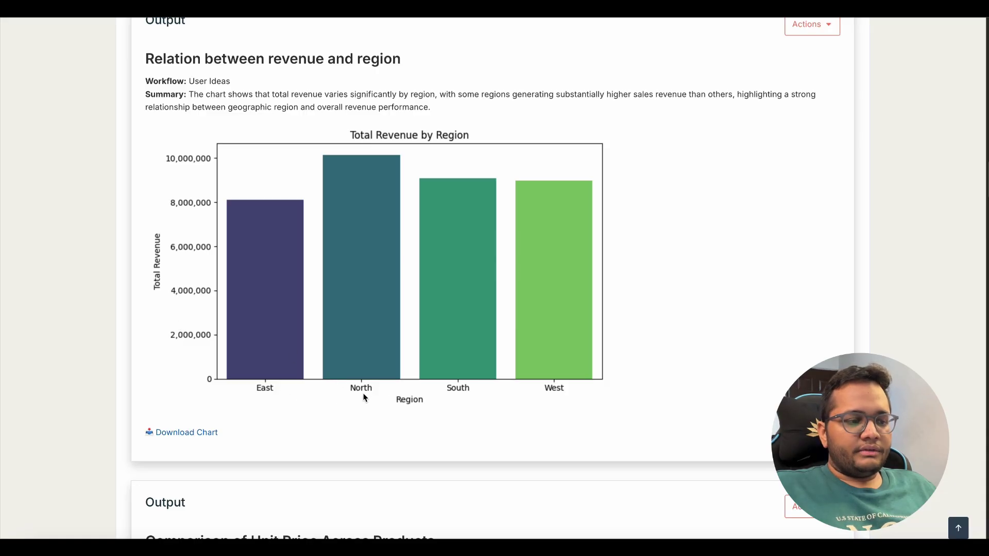
pyautogui.scroll(-8, 451, 426)
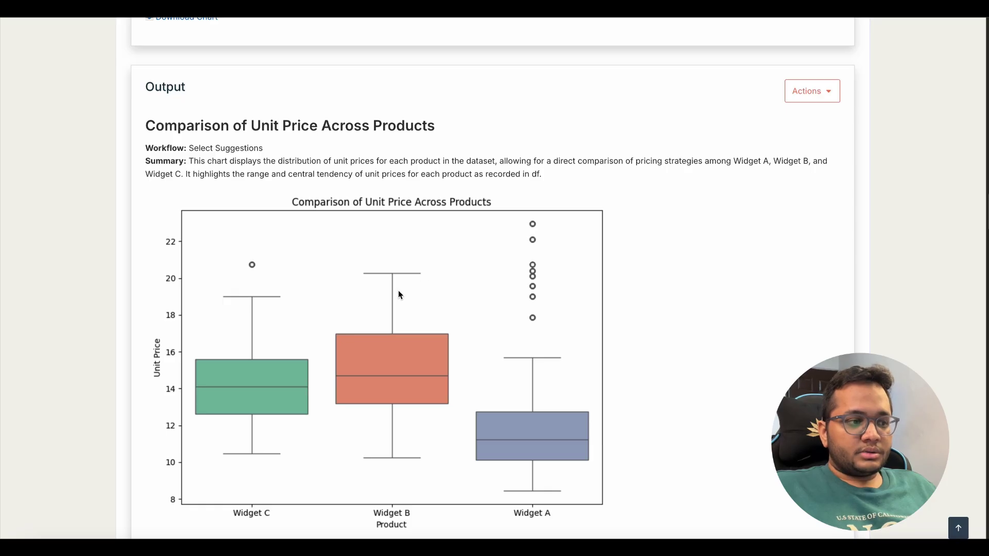
pyautogui.scroll(-1, 400, 292)
pyautogui.scroll(-3, 397, 299)
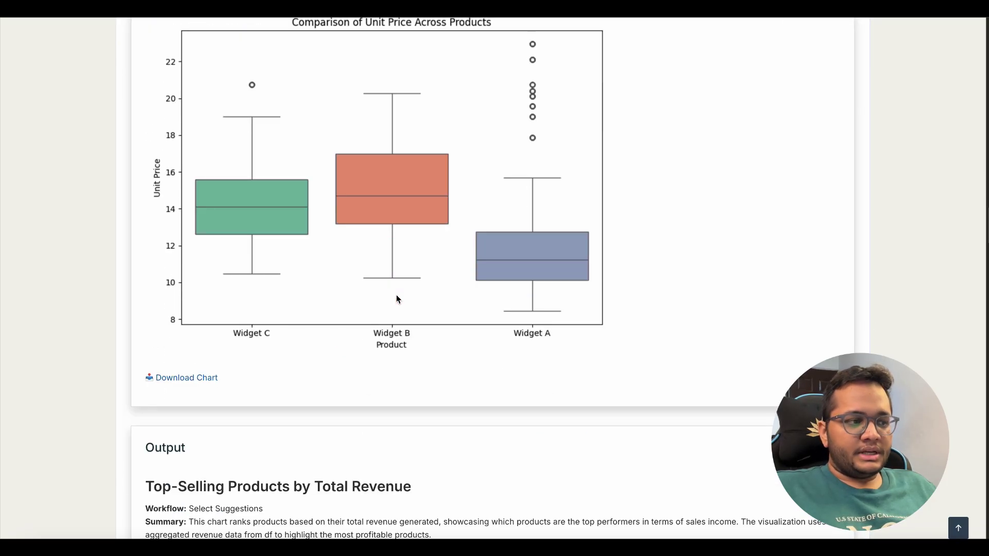
pyautogui.scroll(-7, 398, 299)
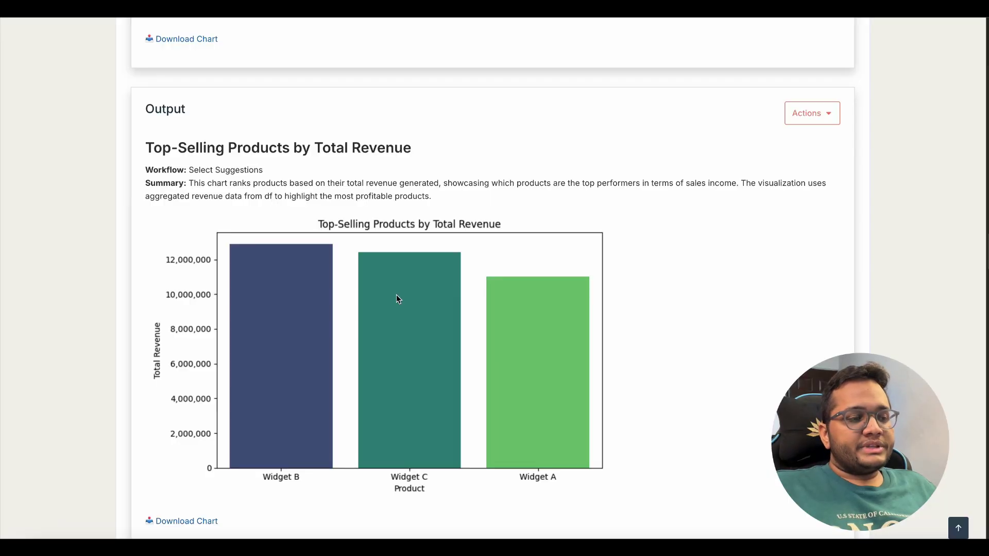
pyautogui.scroll(-1, 398, 298)
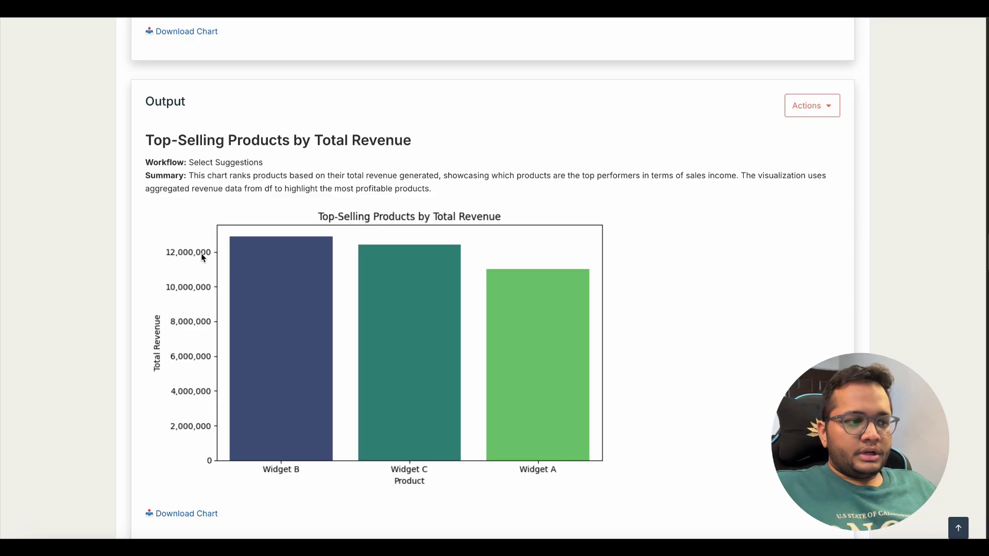
pyautogui.scroll(-1, 438, 379)
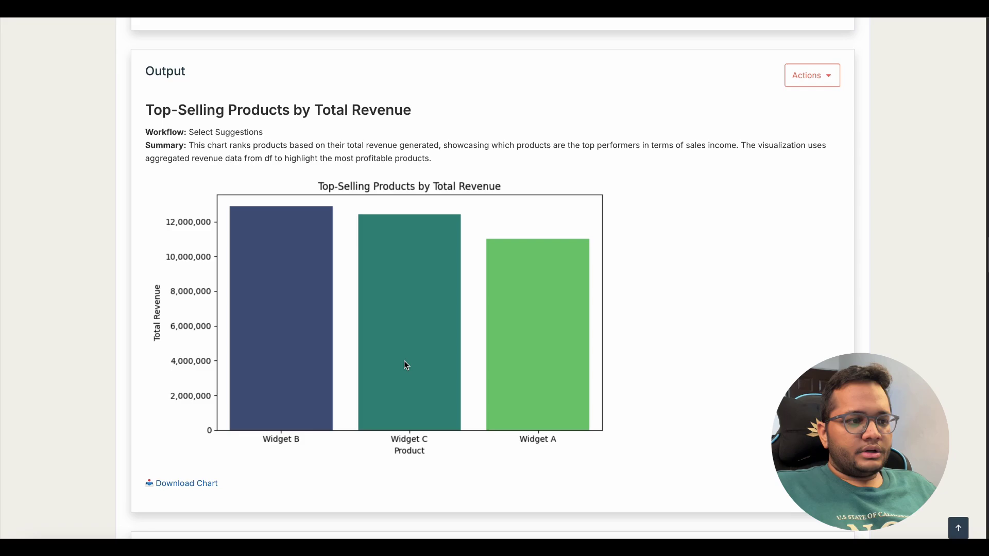
pyautogui.scroll(-1, 434, 376)
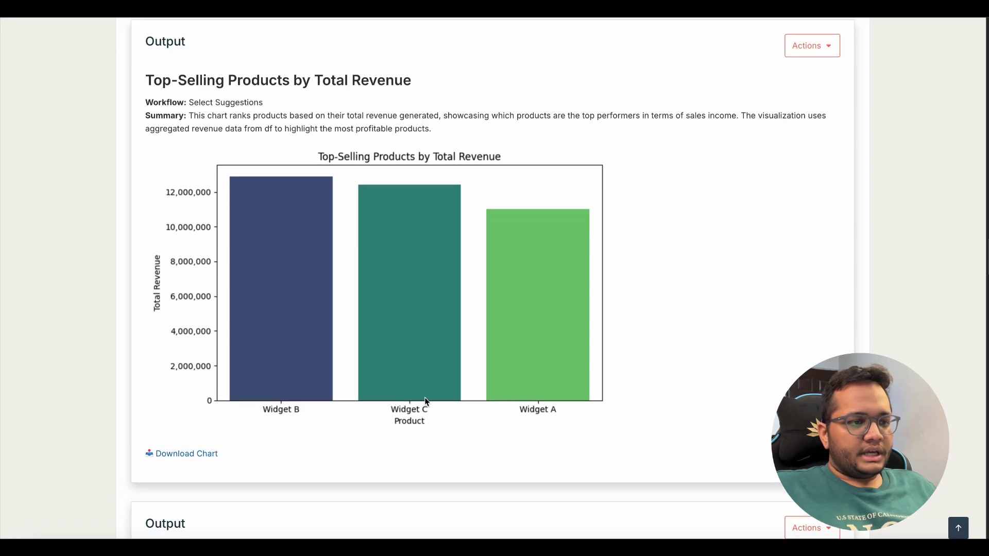
pyautogui.scroll(-10, 425, 397)
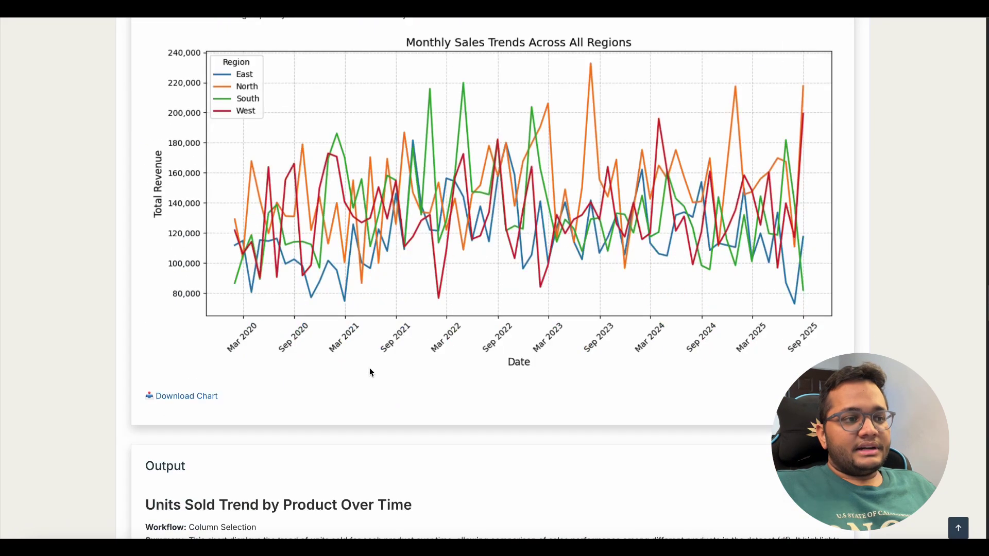
pyautogui.scroll(1, 369, 371)
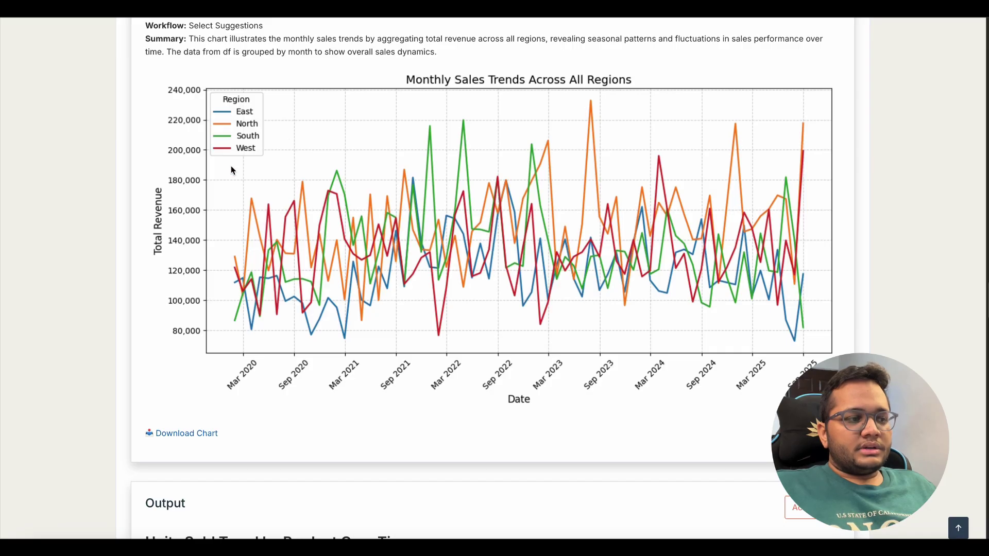
pyautogui.scroll(-8, 714, 417)
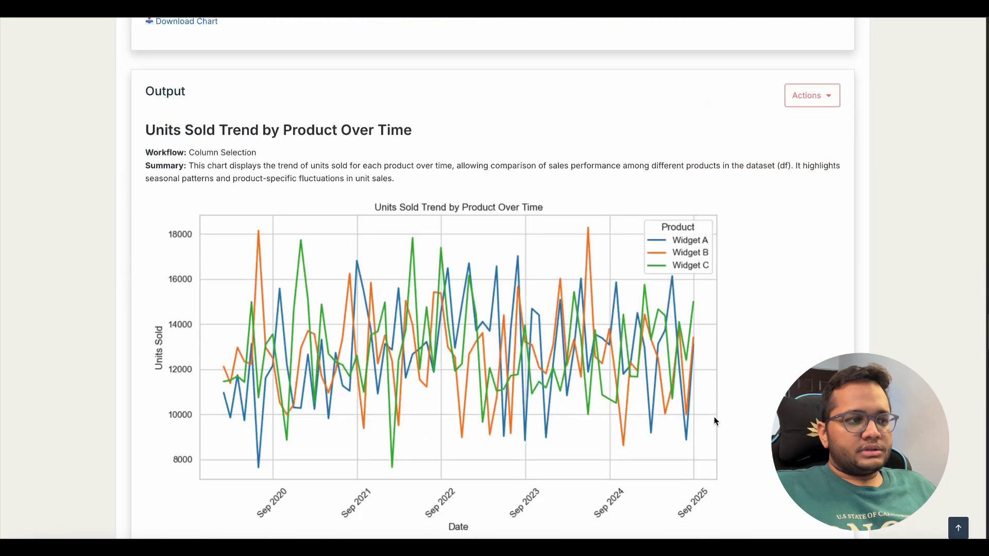
pyautogui.scroll(-1, 713, 422)
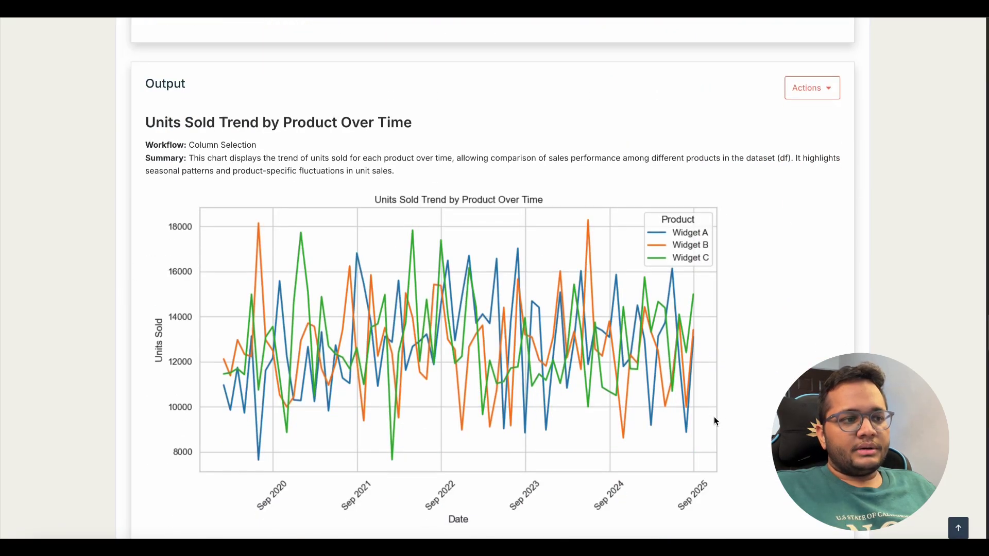
pyautogui.scroll(-15, 715, 421)
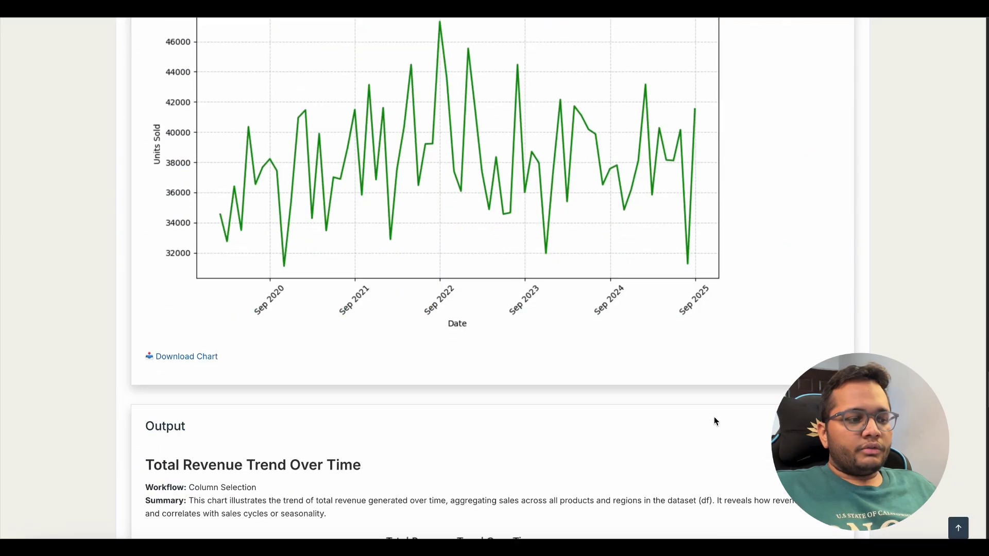
pyautogui.scroll(-20, 715, 421)
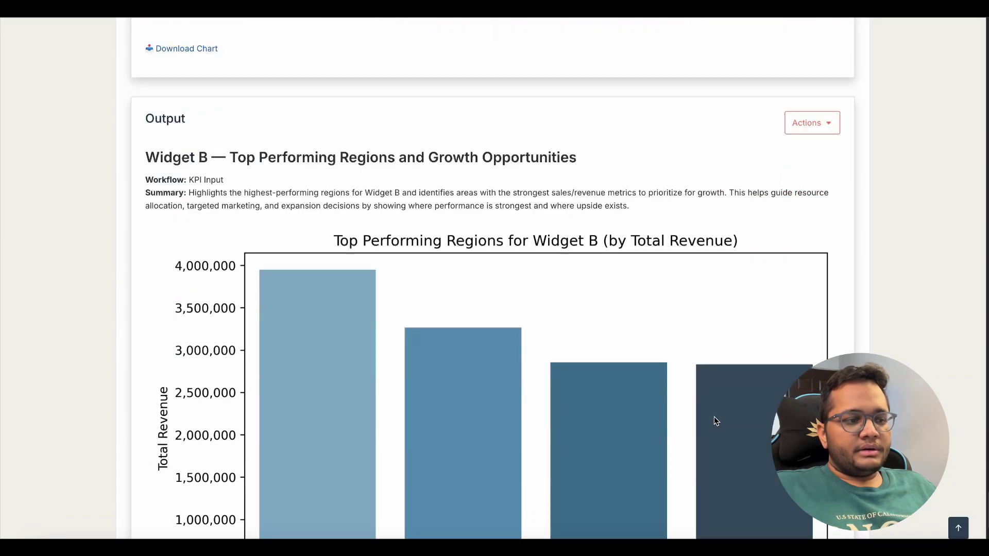
pyautogui.scroll(-5, 715, 421)
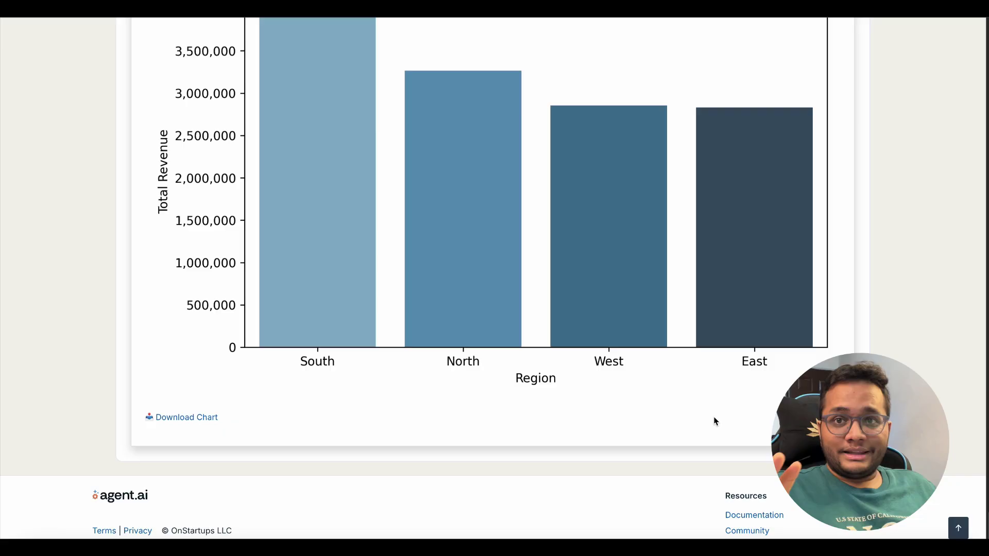